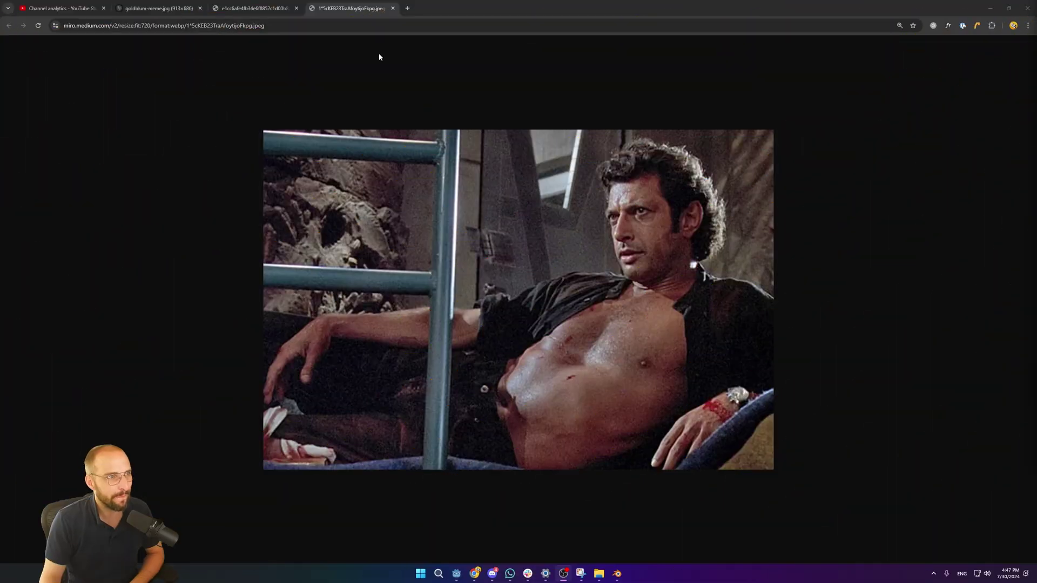
Step: Close the three reference image tabs in the browser, leaving the YouTube channel analytics page open
{"action": "middle_click", "coordinate": [354, 10]}
{"action": "middle_click", "coordinate": [272, 9]}
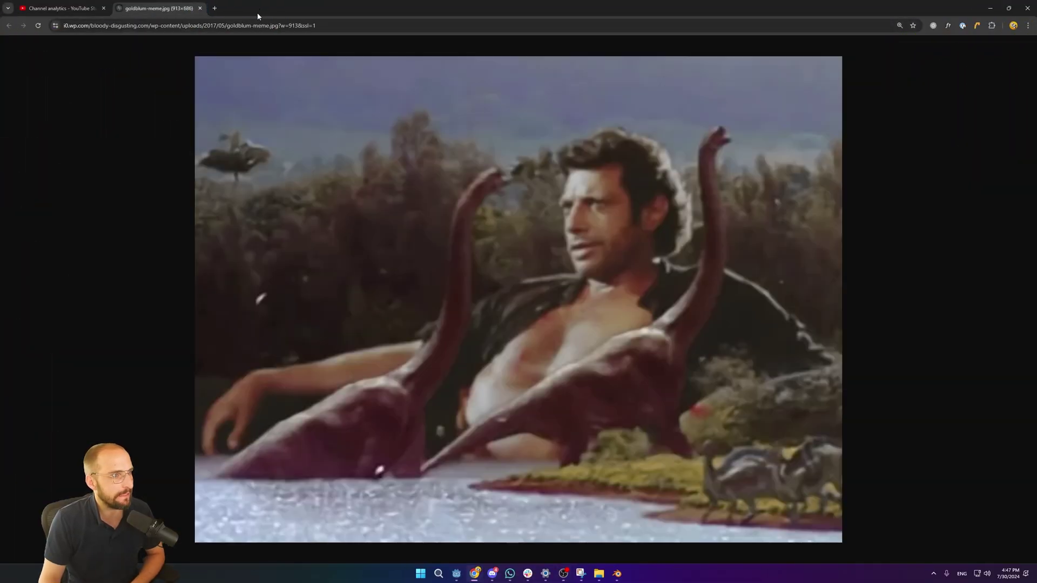
{"action": "middle_click", "coordinate": [188, 10]}
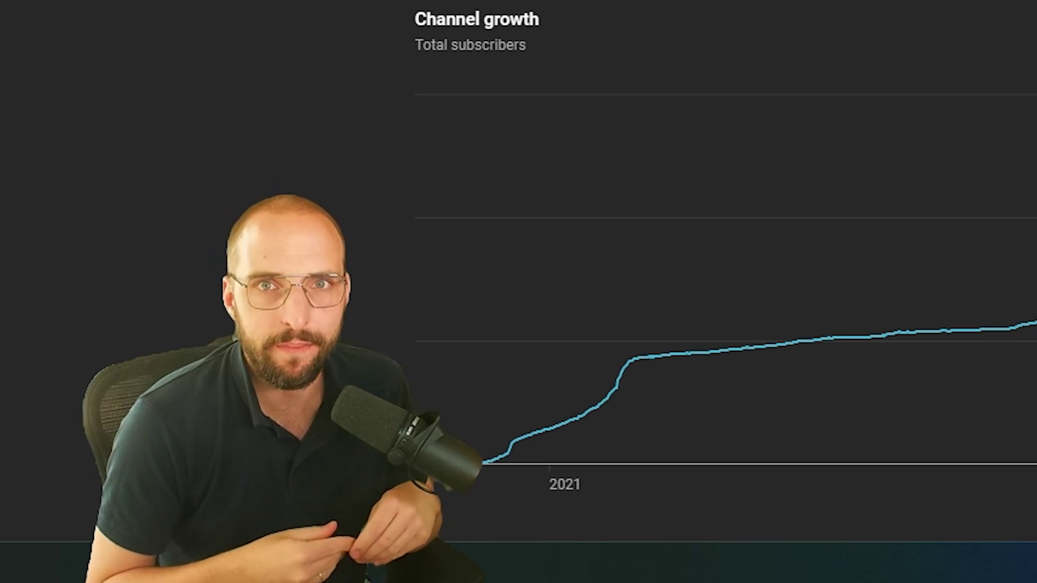
{"action": "mouse_move", "coordinate": [501, 265]}
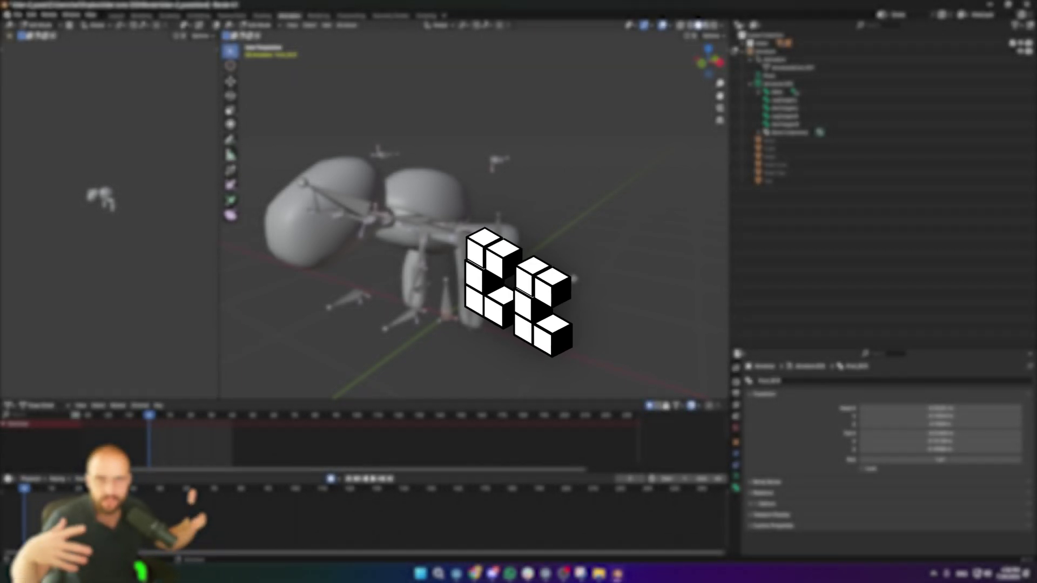
{"action": "scroll", "coordinate": [593, 280], "scroll_direction": "down", "scroll_amount": 1}
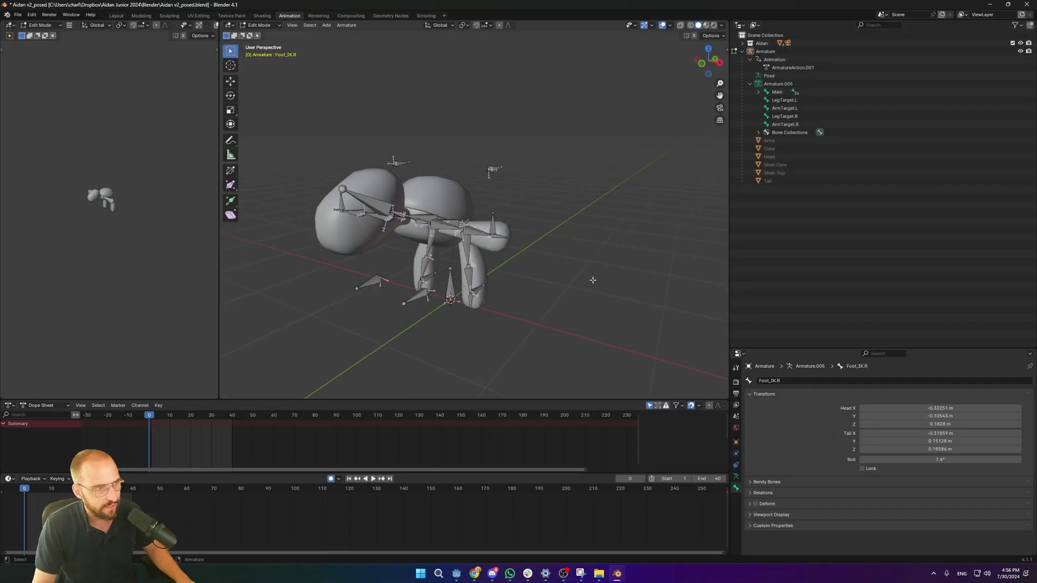
{"action": "middle_click_drag", "start_coordinate": [586, 273], "coordinate": [524, 185]}
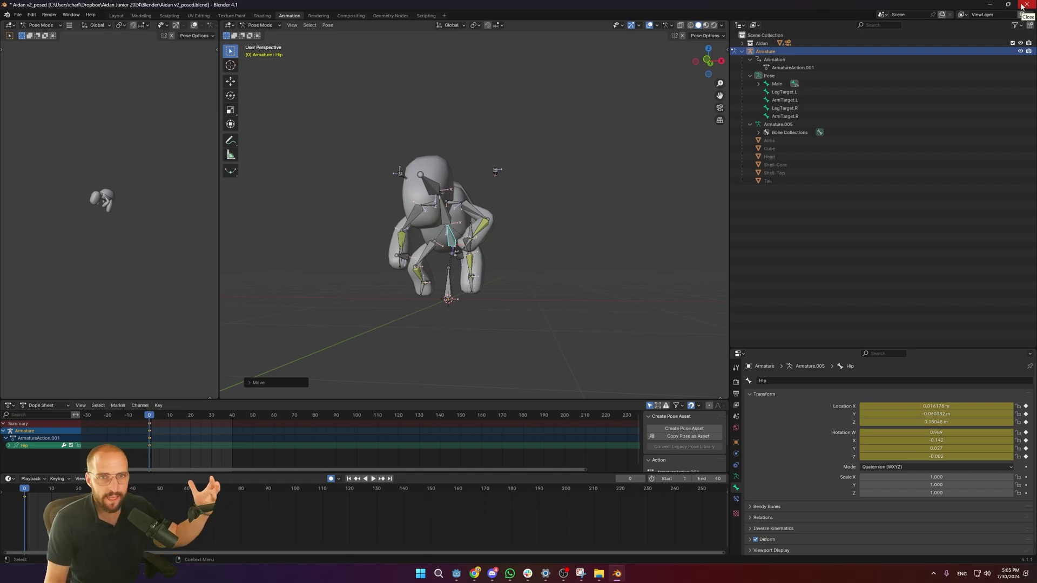
Step: Switch to the Aidan-16 Bit project in Godot, run the current scene and playtest the turtle walking both ways and jumping
{"action": "left_click", "coordinate": [991, 5]}
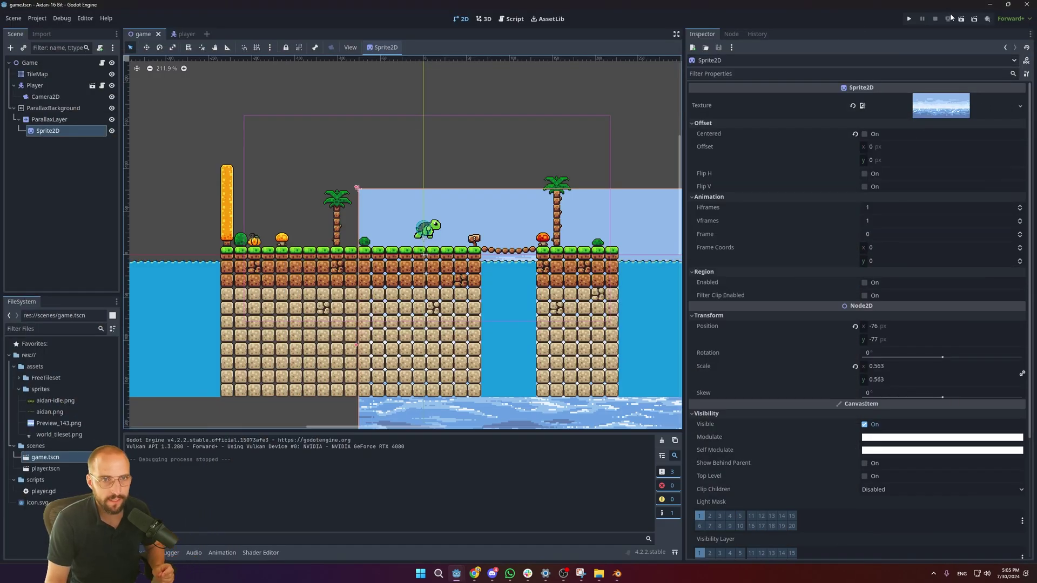
{"action": "left_click", "coordinate": [961, 20]}
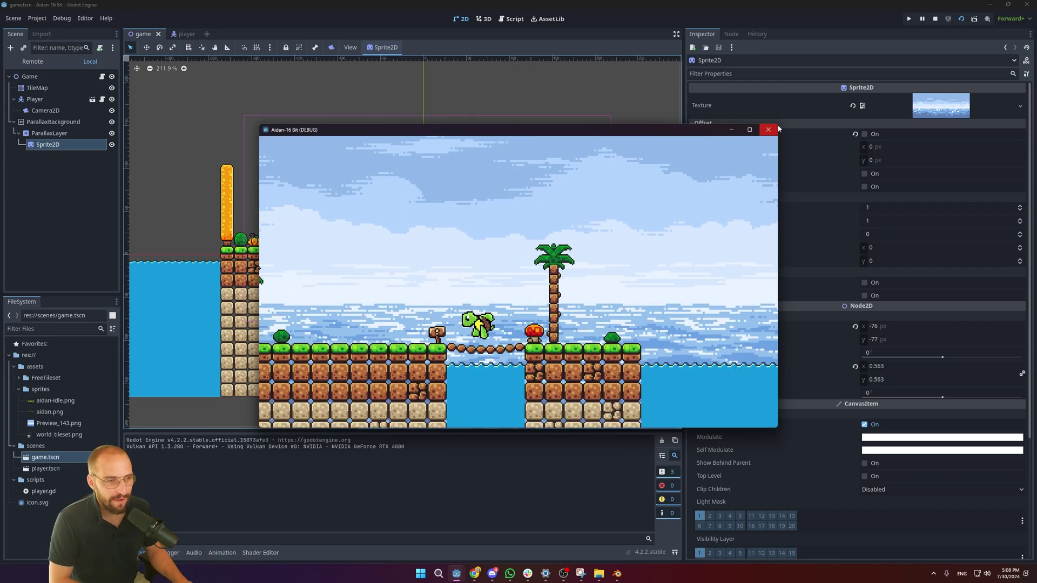
{"action": "key", "text": "Left"}
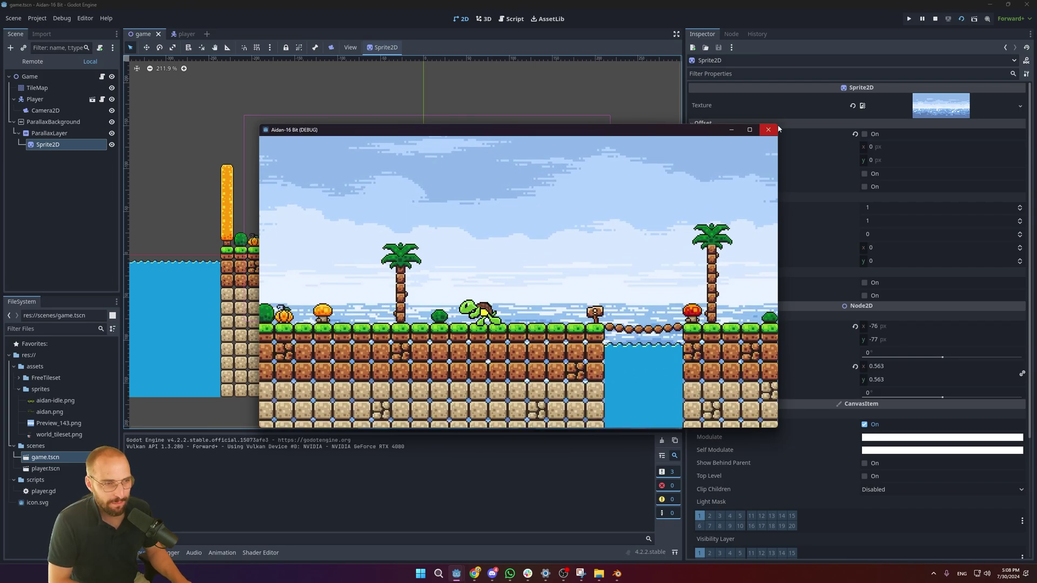
{"action": "key", "text": "Left"}
{"action": "key", "text": "space"}
{"action": "key", "text": "Right"}
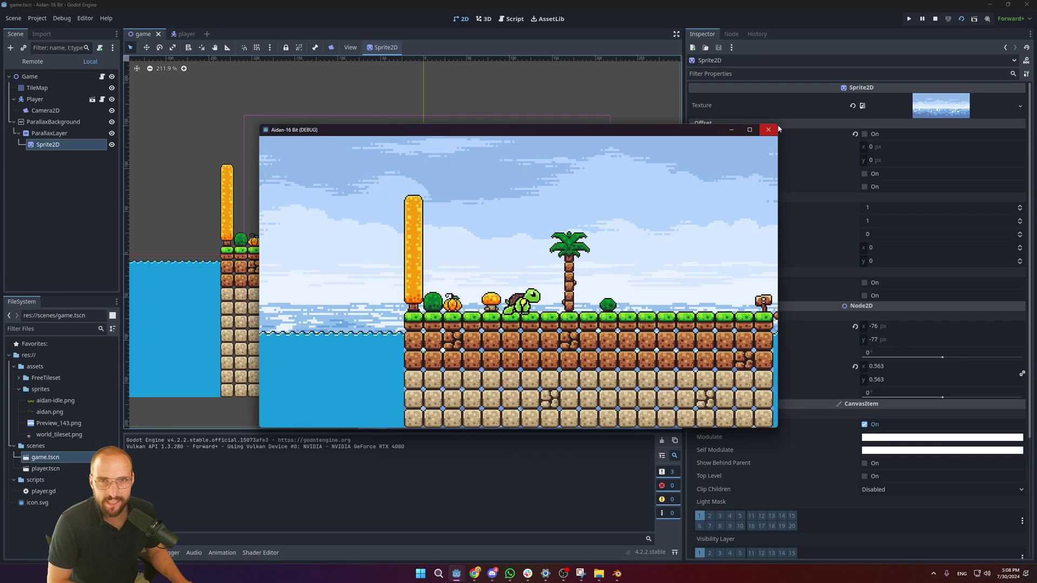
{"action": "key", "text": "Right"}
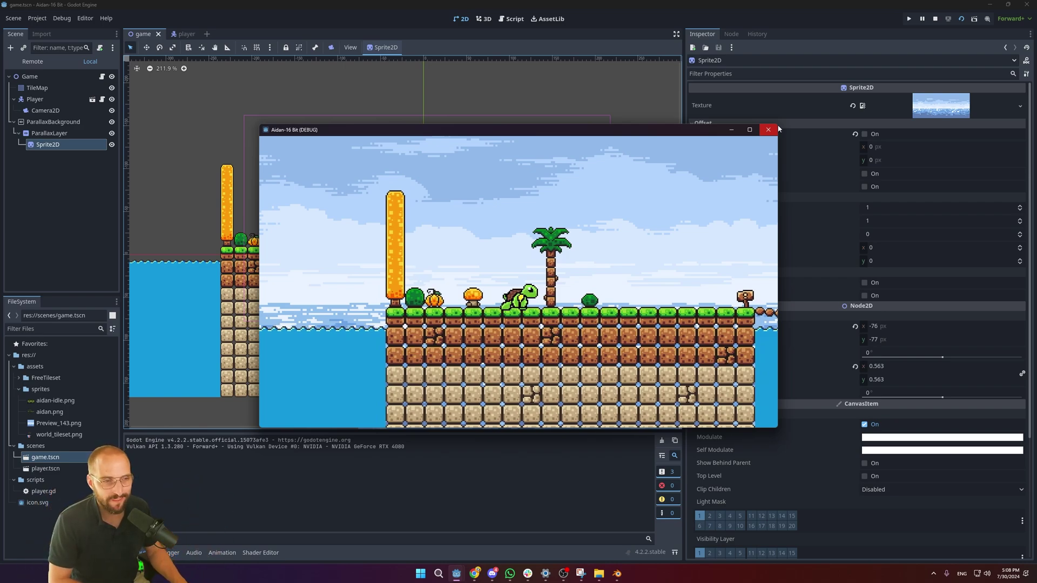
{"action": "key", "text": "Right"}
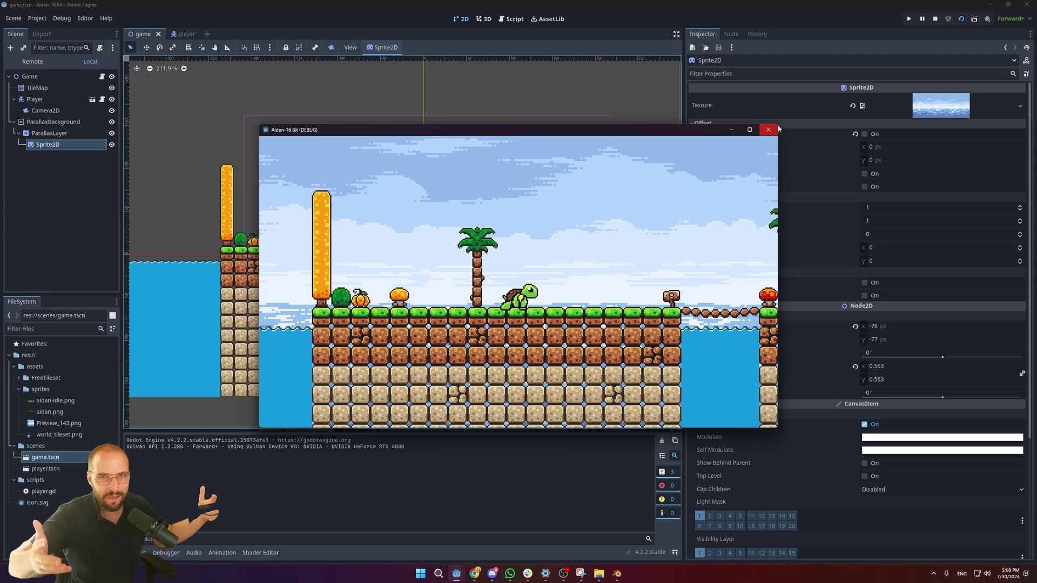
{"action": "key", "text": "Right"}
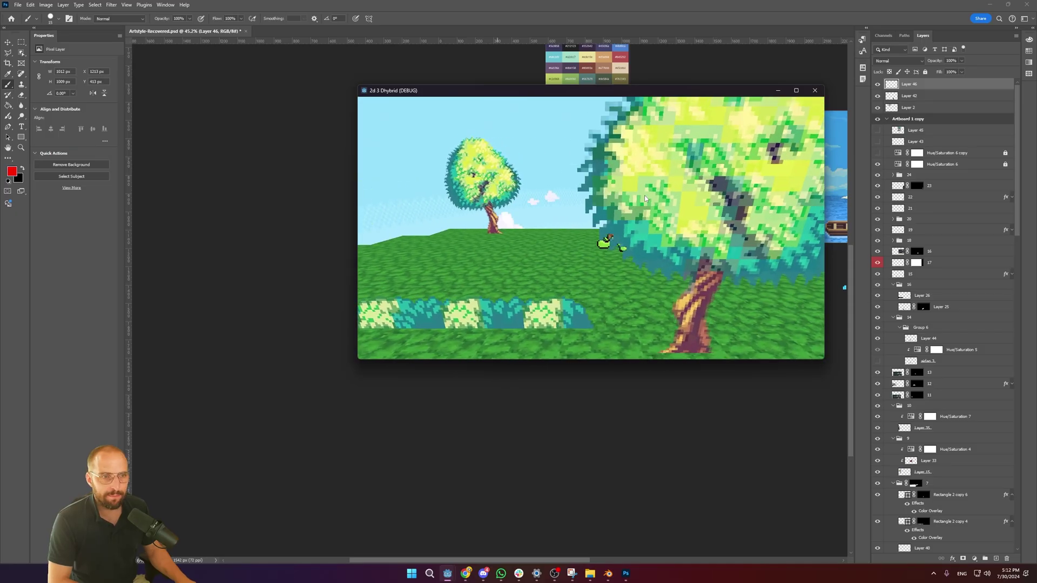
Step: Playtest the 2D/3D hybrid demo by walking the turtle around the grass field and trees, and minimize its game window
{"action": "key", "text": "Right"}
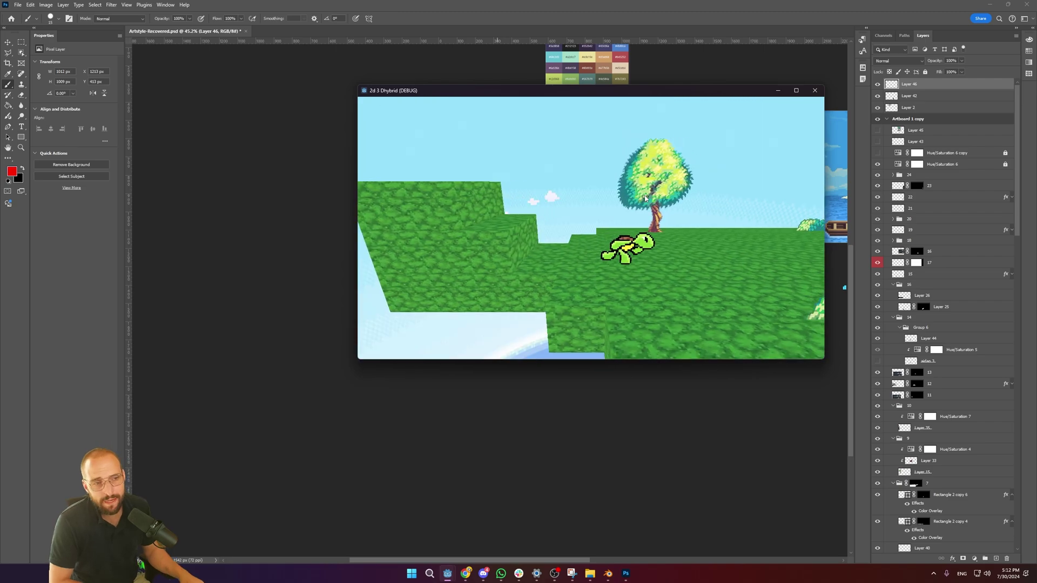
{"action": "key", "text": "Right"}
{"action": "key", "text": "Up"}
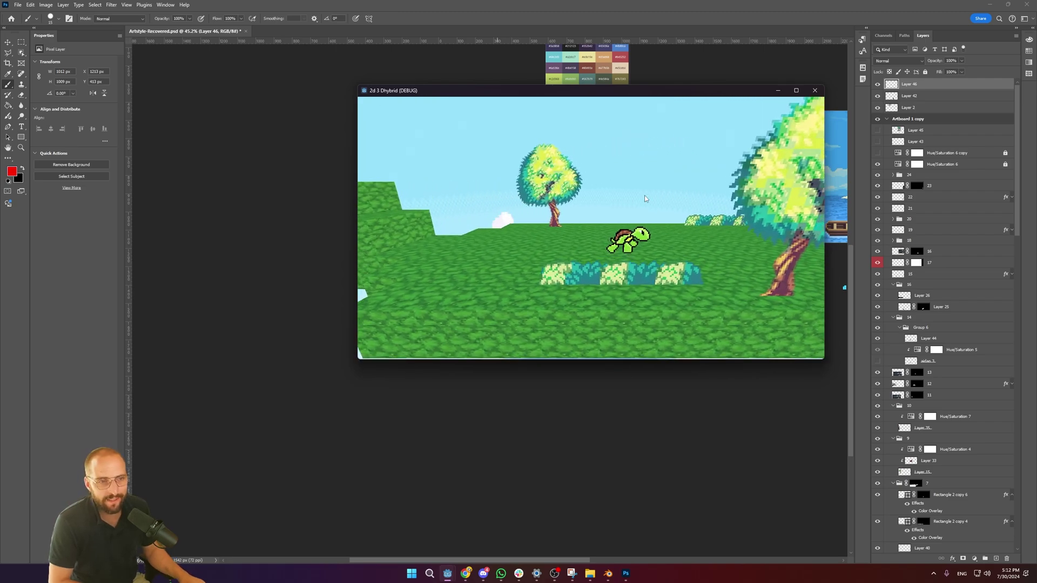
{"action": "key", "text": "Left"}
{"action": "key", "text": "Right"}
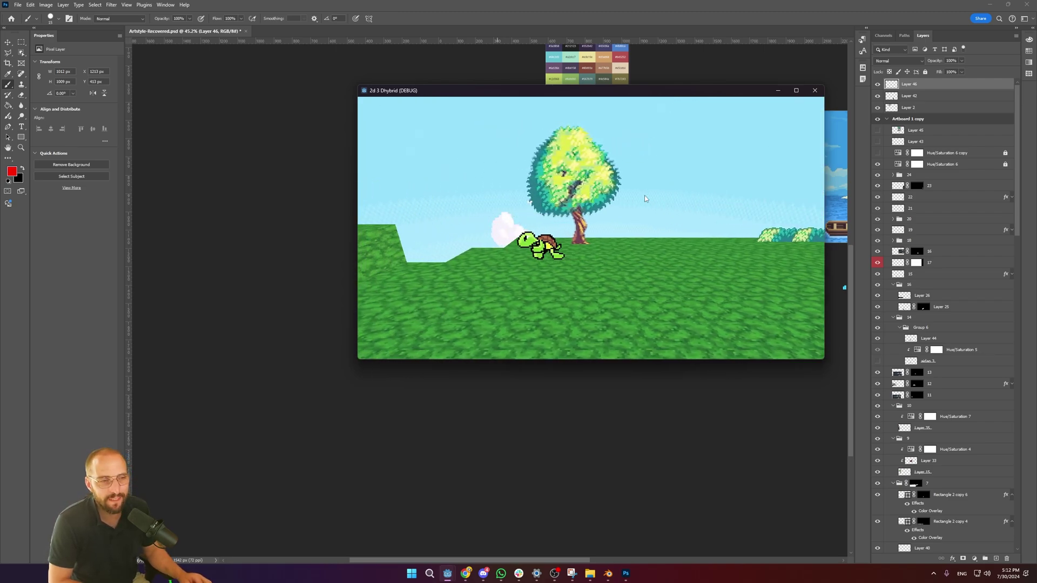
{"action": "key", "text": "Right"}
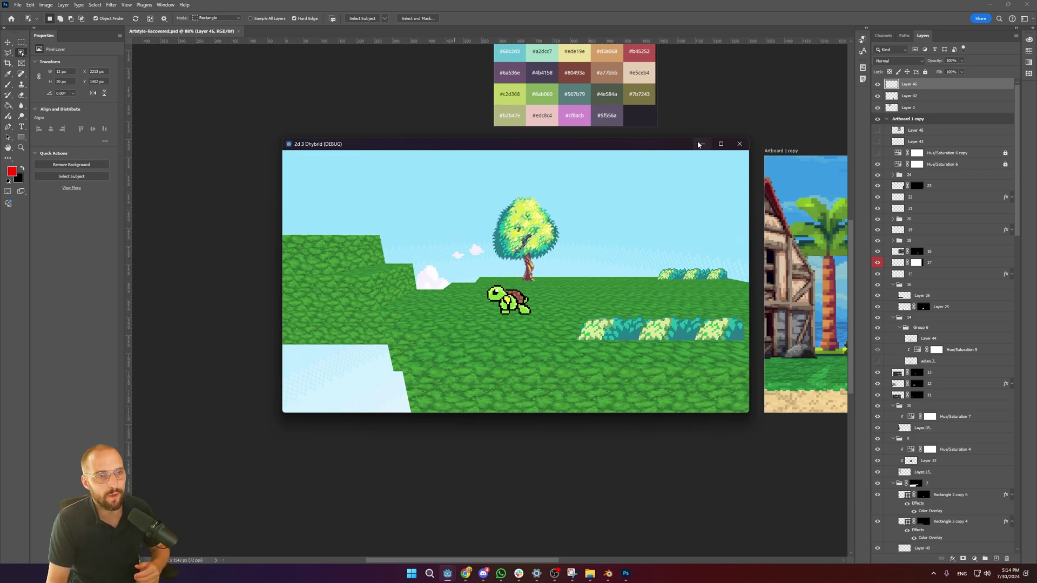
{"action": "left_click", "coordinate": [700, 144]}
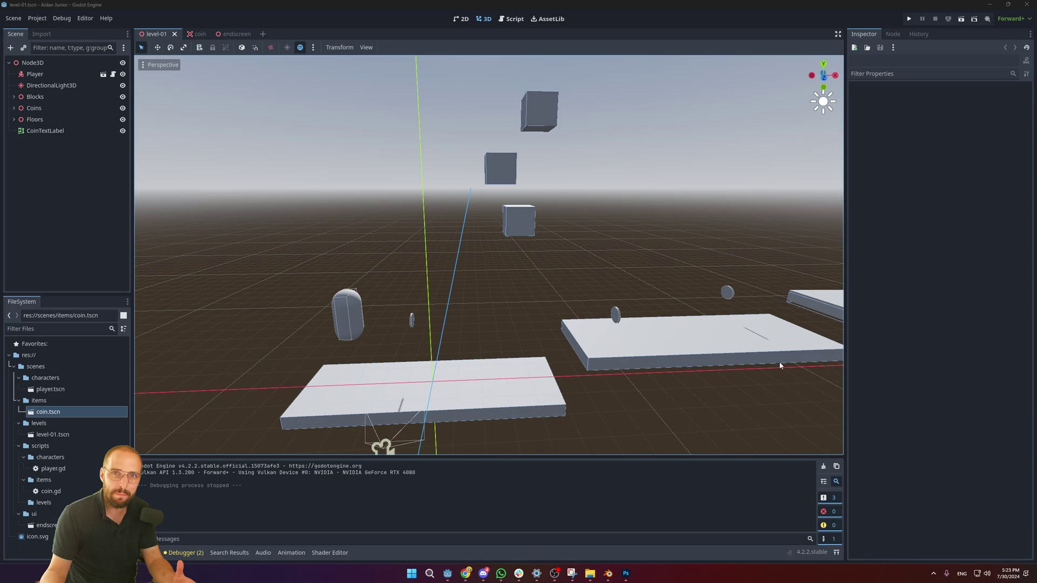
Step: Run the level-01 scene of Aidan Junior and playtest the capsule player, jumping over the blocks and across the platforms to collect coins
{"action": "left_click", "coordinate": [961, 18]}
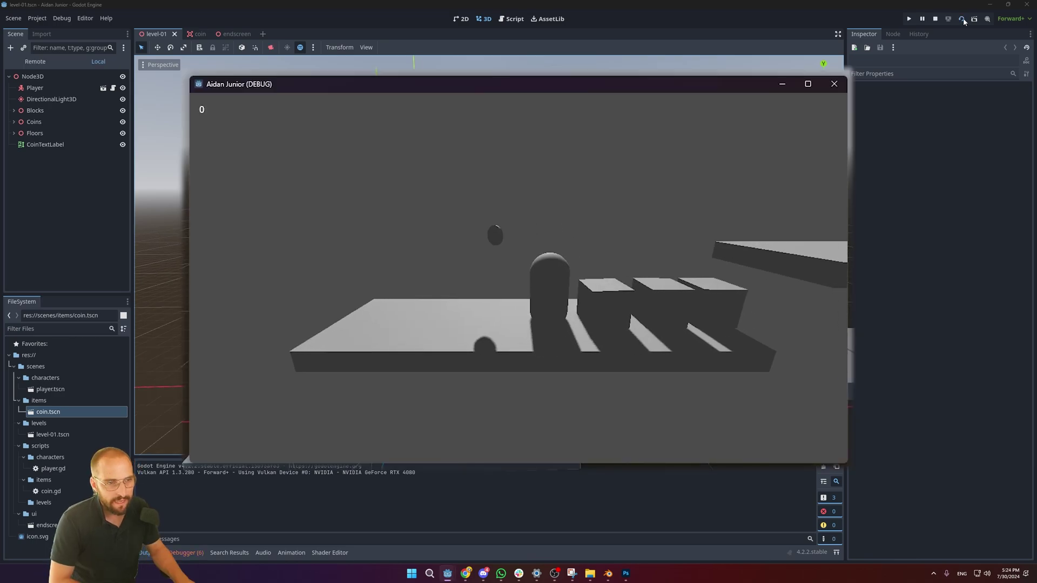
{"action": "key", "text": "Left"}
{"action": "key", "text": "space"}
{"action": "key", "text": "Right"}
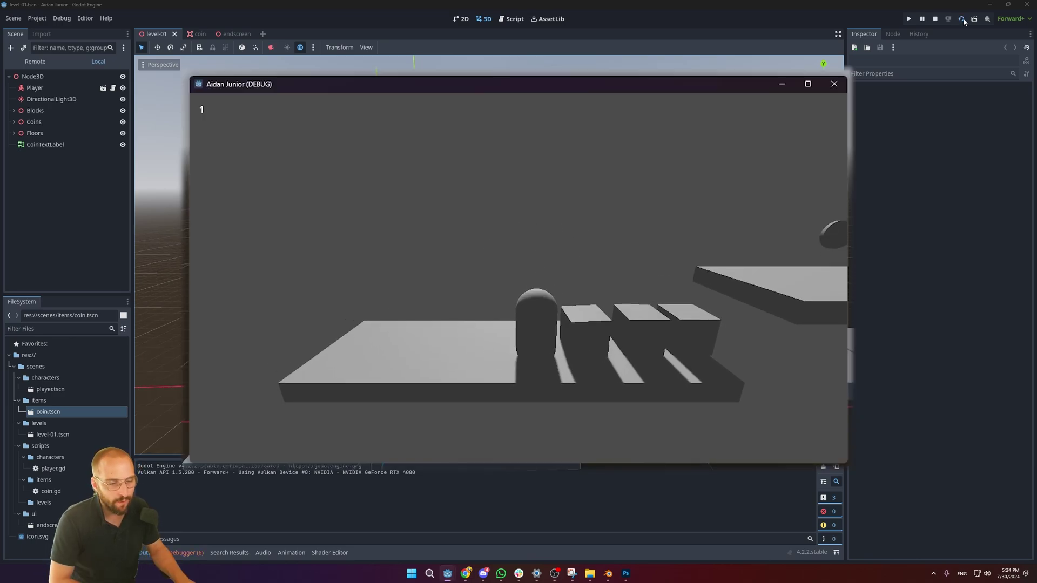
{"action": "key", "text": "space"}
{"action": "key", "text": "Right"}
{"action": "key", "text": "space"}
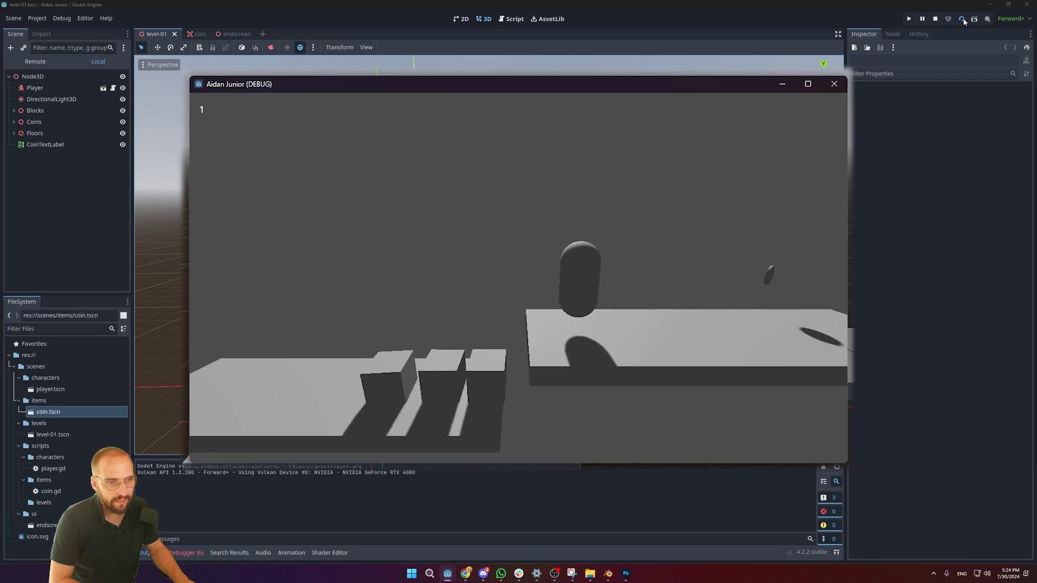
{"action": "key", "text": "d"}
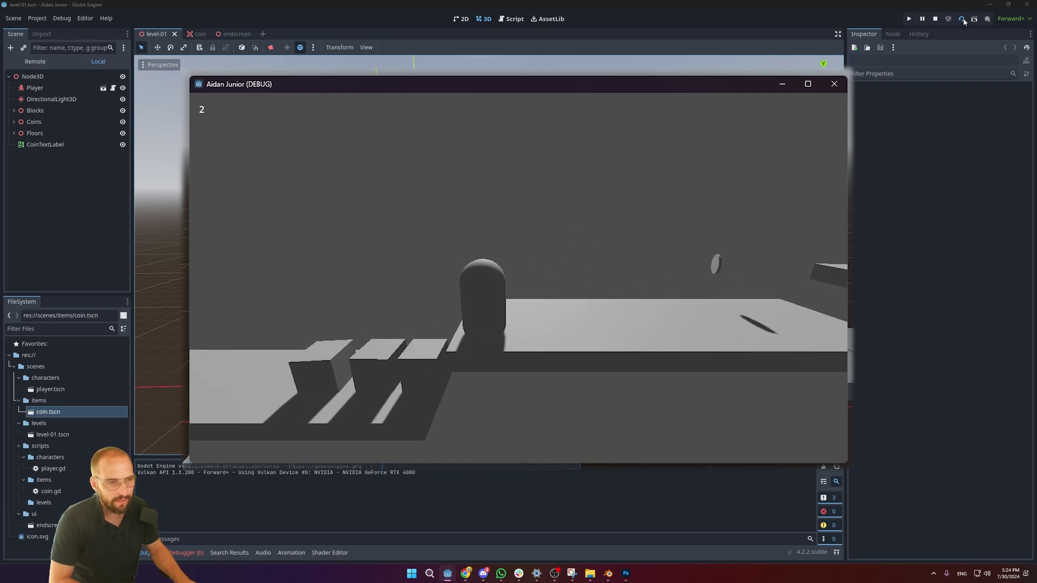
{"action": "key", "text": "d"}
{"action": "key", "text": "space"}
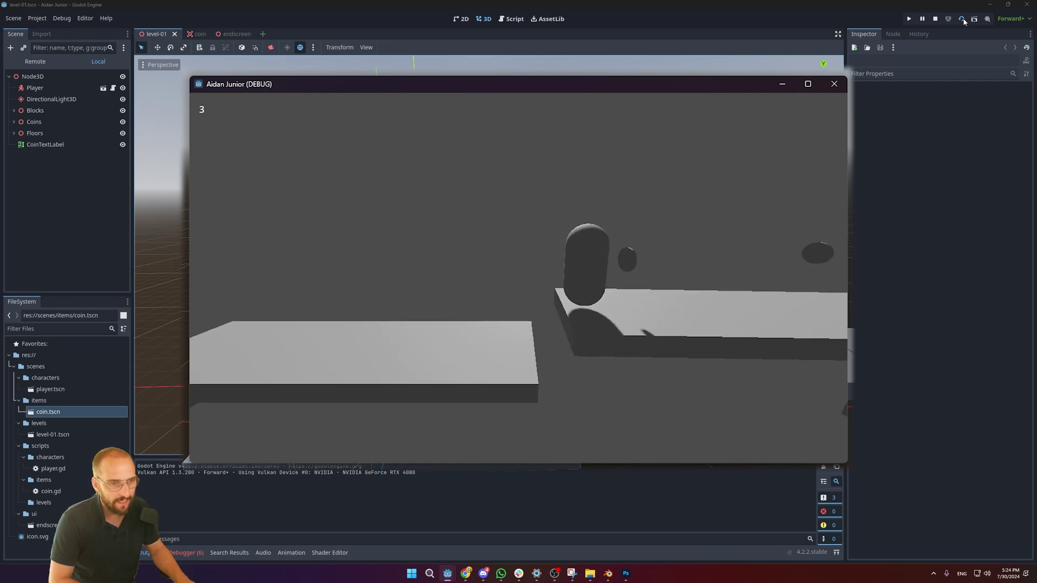
{"action": "key", "text": "d"}
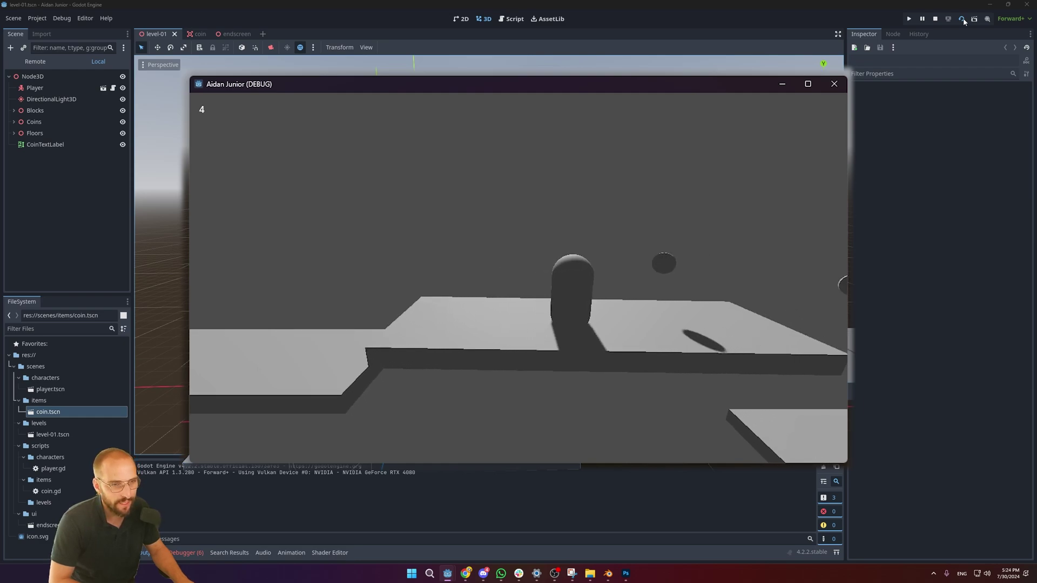
{"action": "key", "text": "d"}
{"action": "key", "text": "space"}
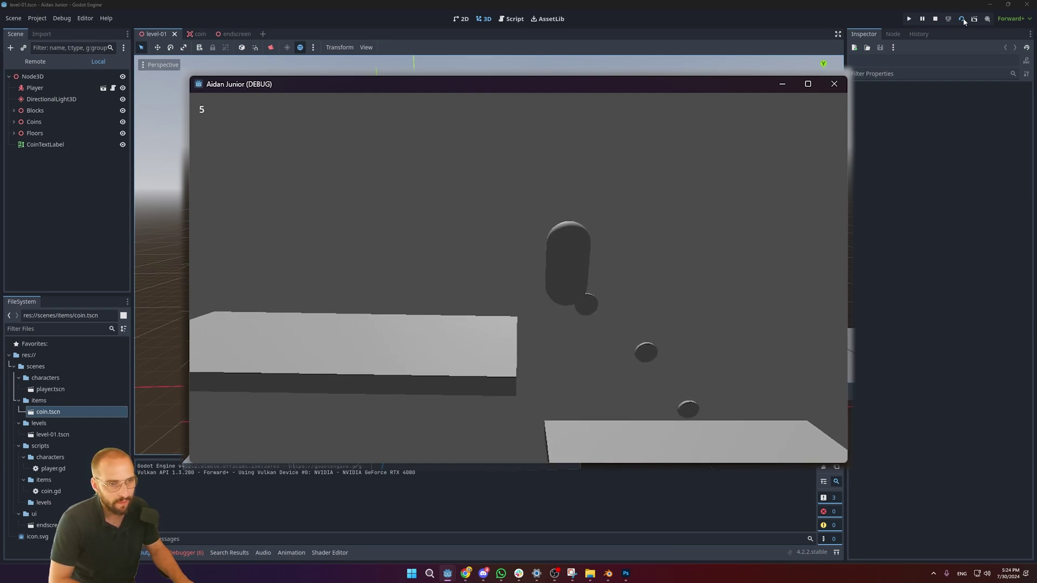
{"action": "key", "text": "d"}
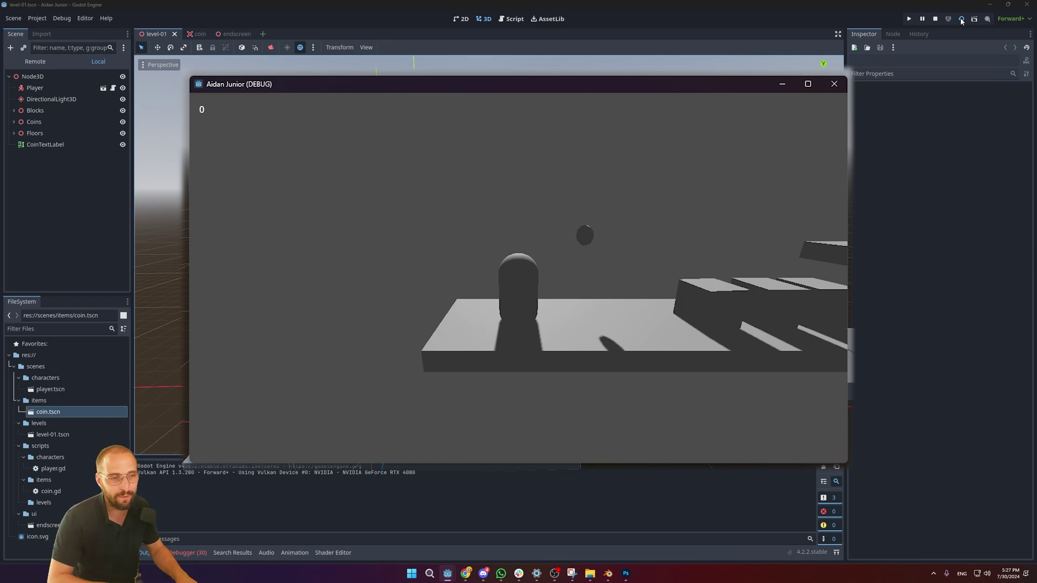
Step: Playtest level-01 again, hopping over the three blocks past the first coin and moving on across the raised platforms
{"action": "key", "text": "Right"}
{"action": "key", "text": "space"}
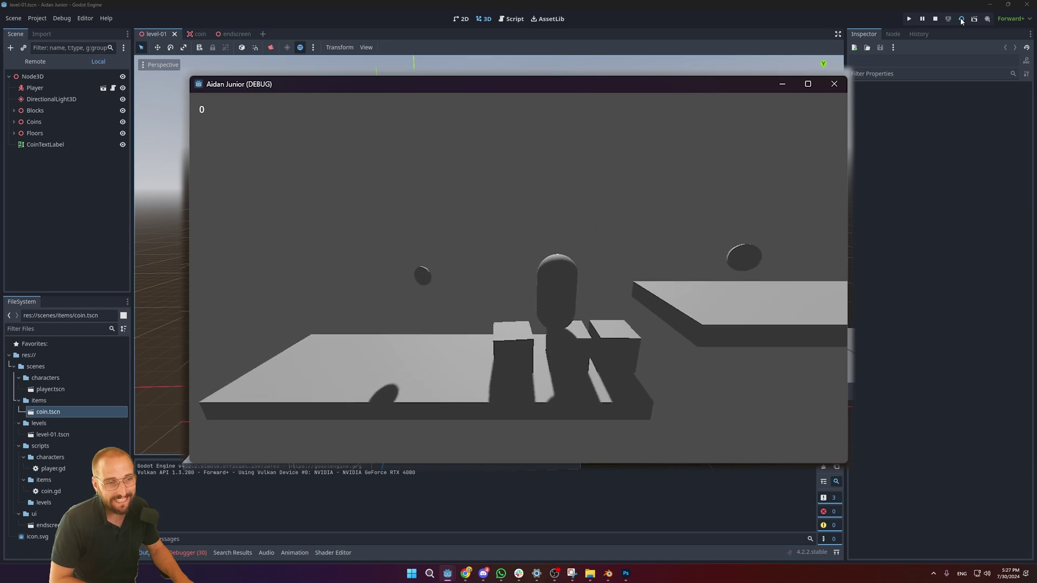
{"action": "key", "text": "Right"}
{"action": "key", "text": "space"}
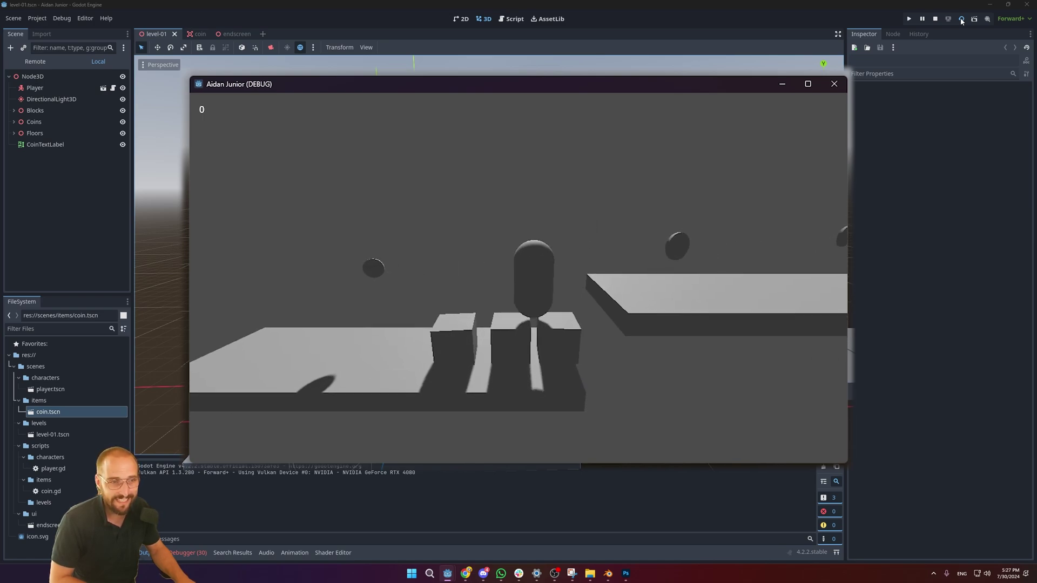
{"action": "key", "text": "w"}
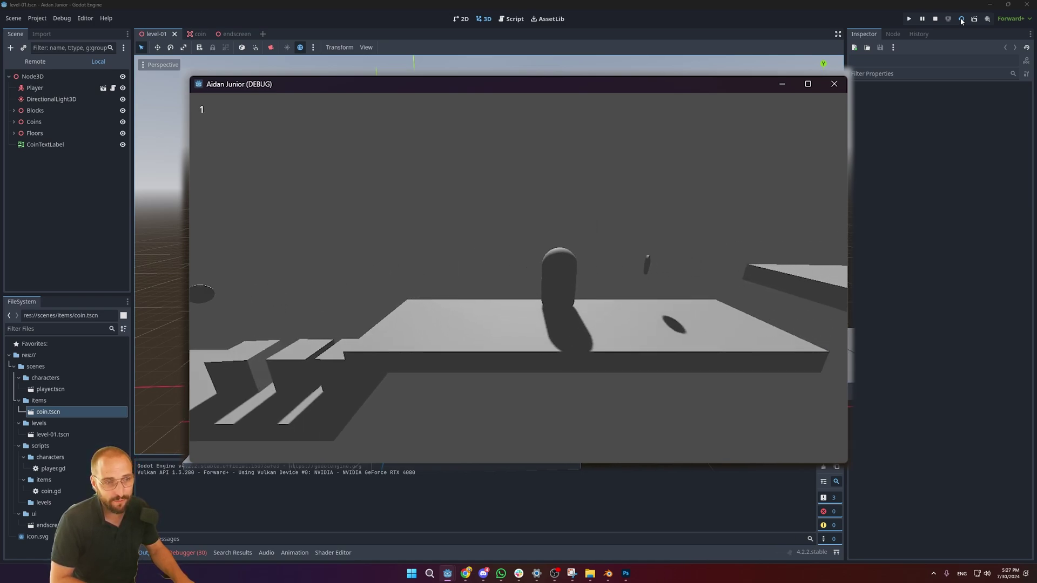
{"action": "key", "text": "w"}
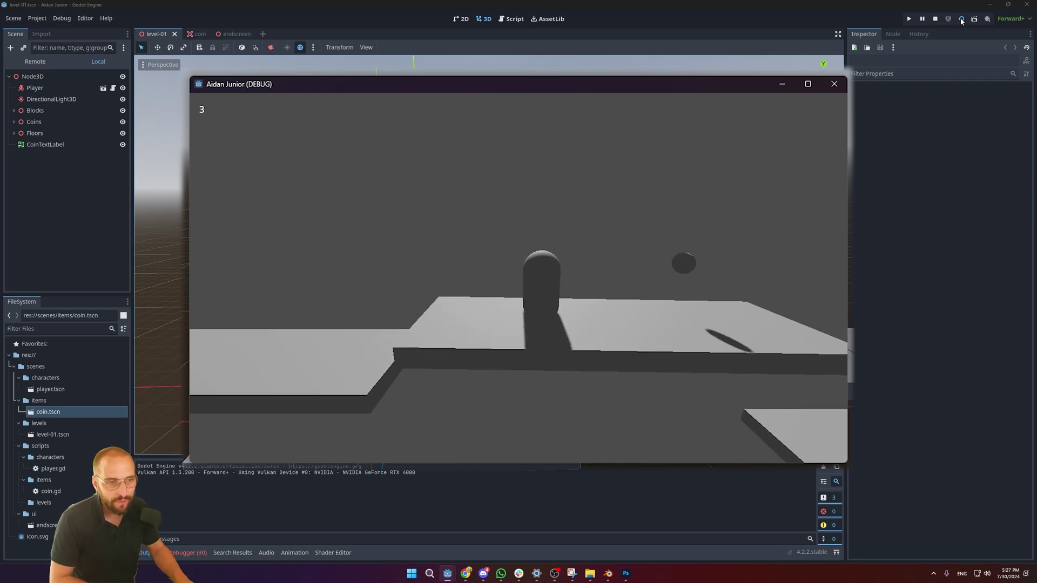
{"action": "key", "text": "Right"}
{"action": "key", "text": "Down"}
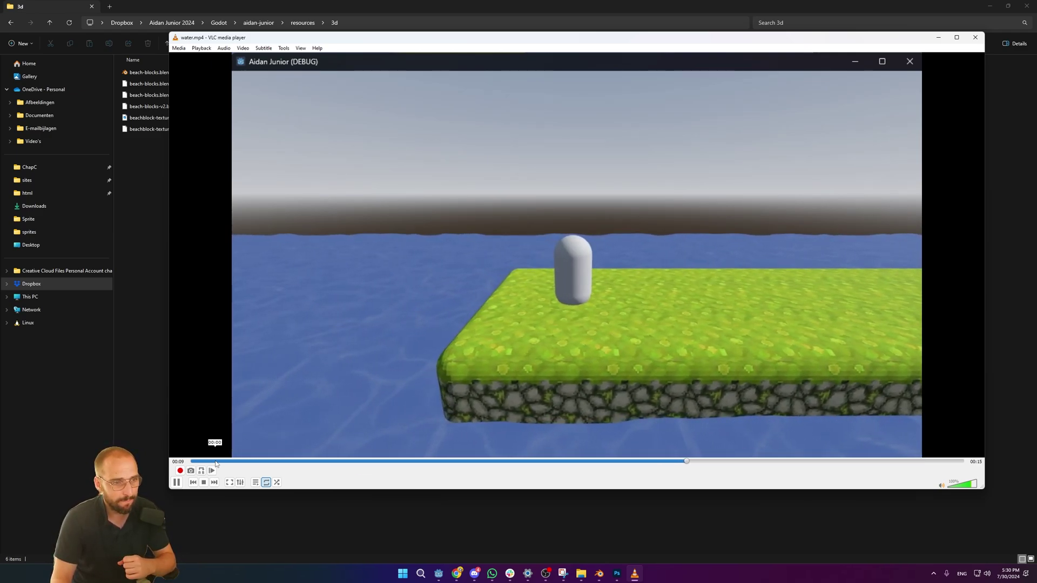
Step: Rewind the water.mp4 recording to near its start to review the water effect
{"action": "left_click", "coordinate": [216, 462]}
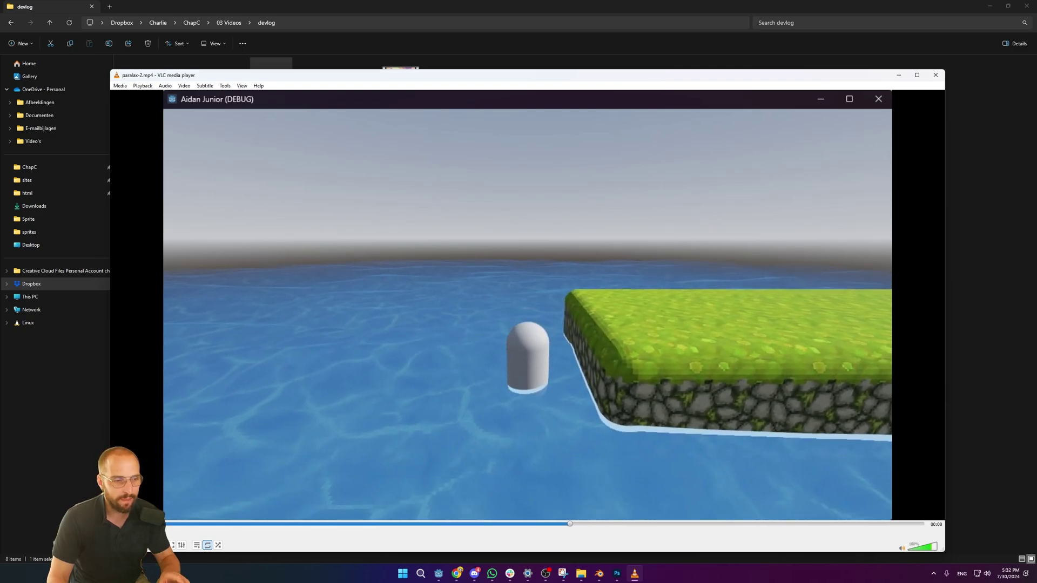
{"action": "key", "text": "Left"}
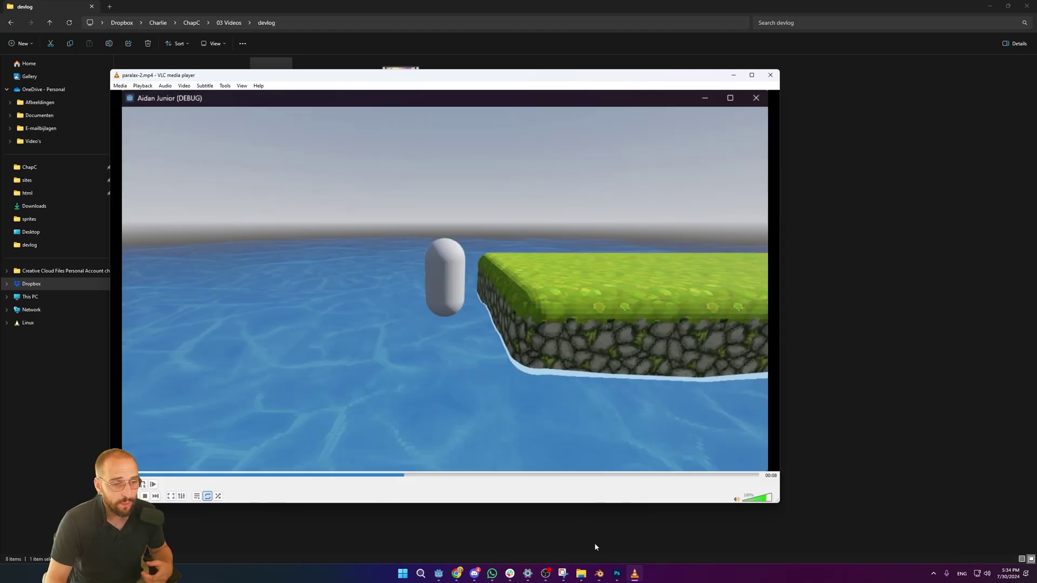
Step: Switch to the beach-blocks file in Blender and examine the grass-topped stone and sand blocks from different angles
{"action": "mouse_move", "coordinate": [599, 573]}
{"action": "left_click", "coordinate": [641, 520]}
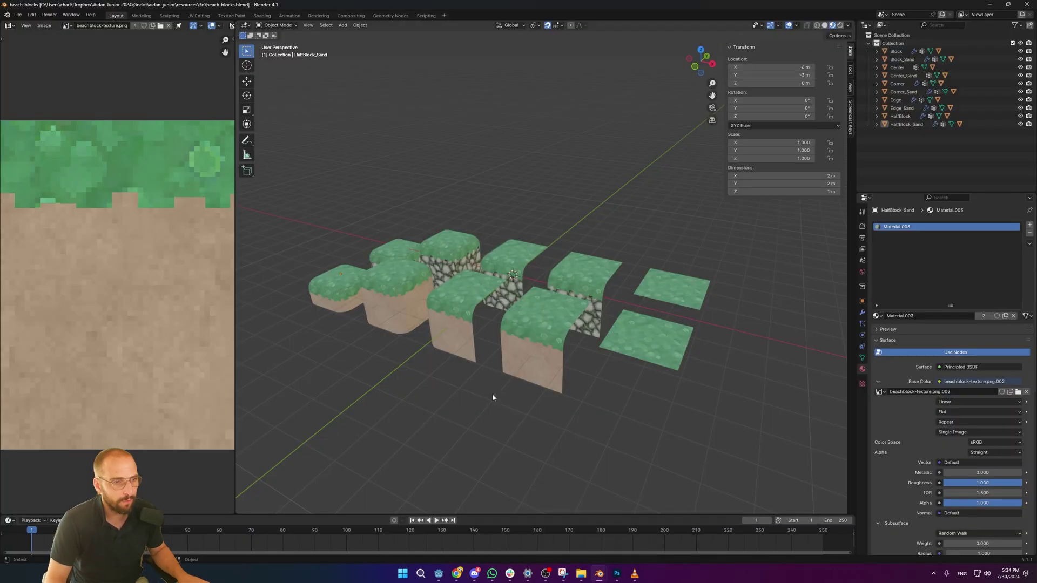
{"action": "middle_click_drag", "start_coordinate": [493, 398], "coordinate": [222, 388]}
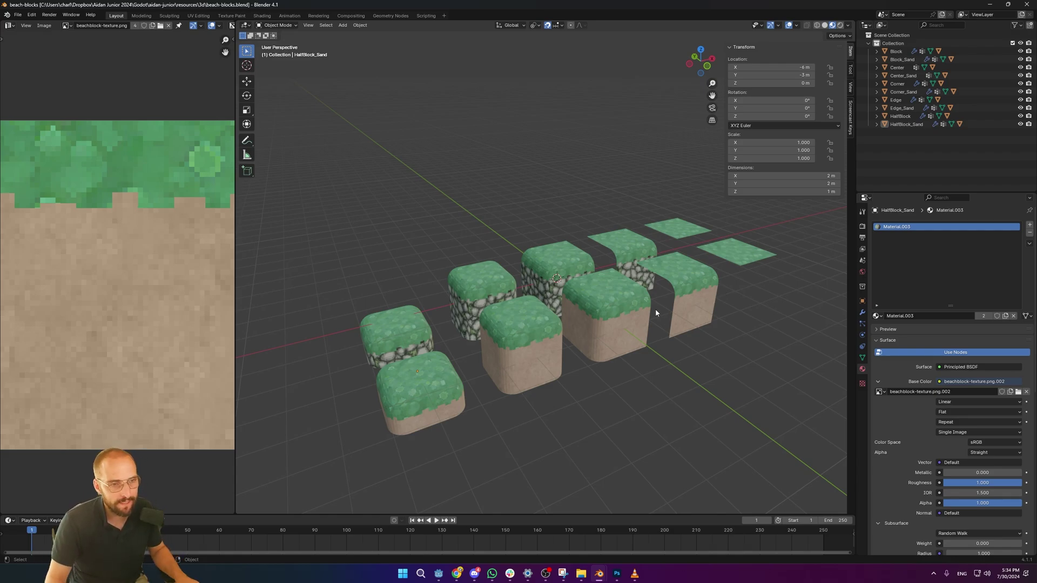
{"action": "middle_click_drag", "start_coordinate": [656, 313], "coordinate": [539, 313]}
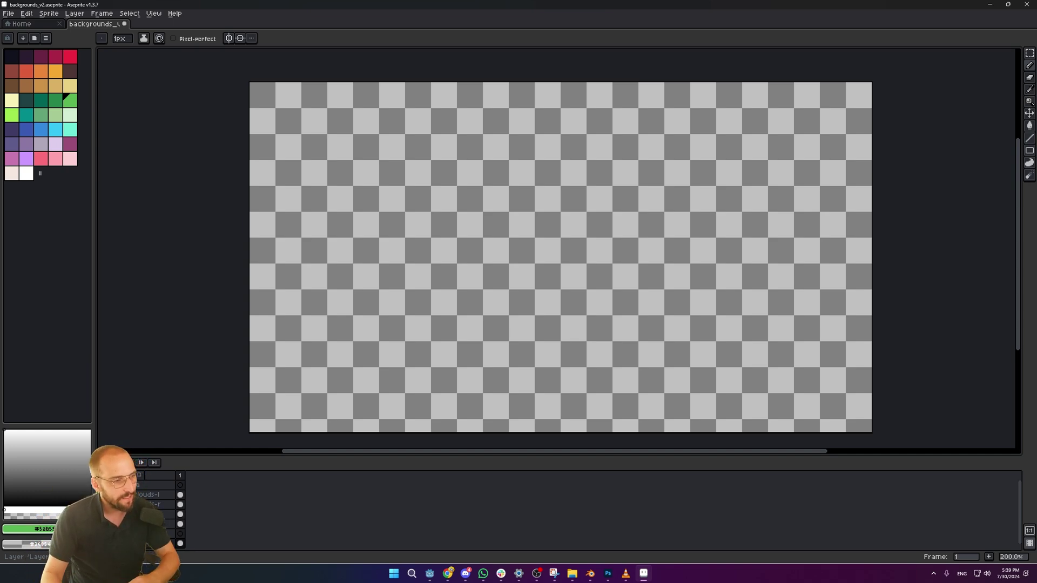
Step: Reveal the layers of the backgrounds_v2 sprite one by one: the sky, the sun, the successive cloud layers and the sea
{"action": "left_click", "coordinate": [102, 543]}
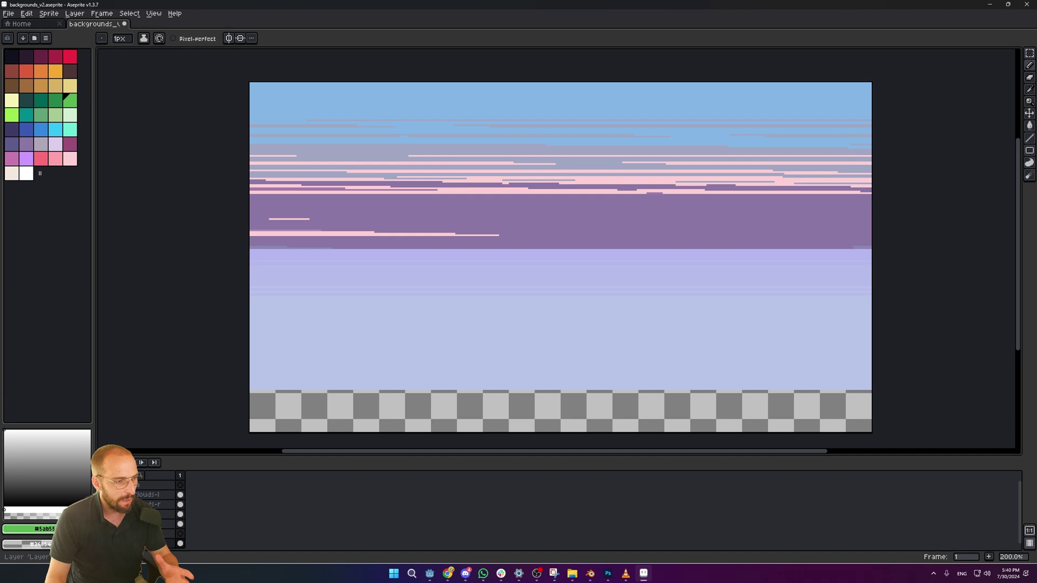
{"action": "left_click", "coordinate": [102, 524]}
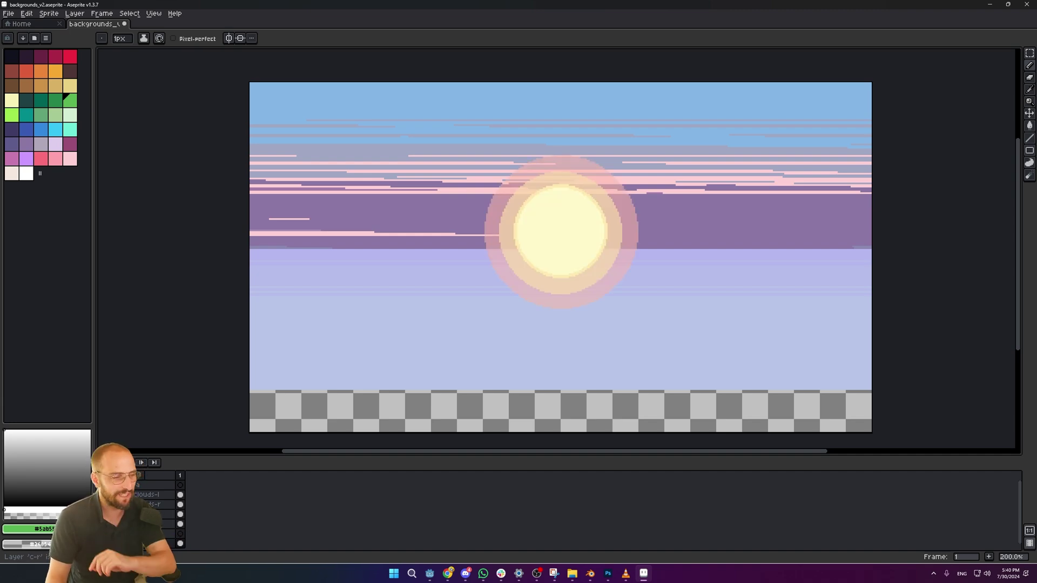
{"action": "left_click", "coordinate": [103, 514]}
{"action": "key", "text": "ctrl+z"}
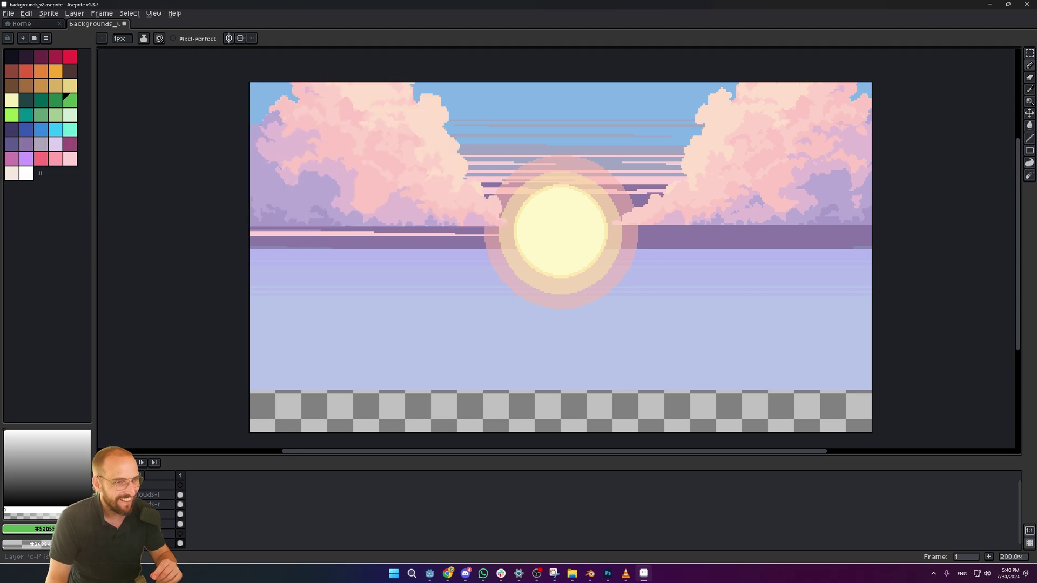
{"action": "key", "text": "ctrl+z"}
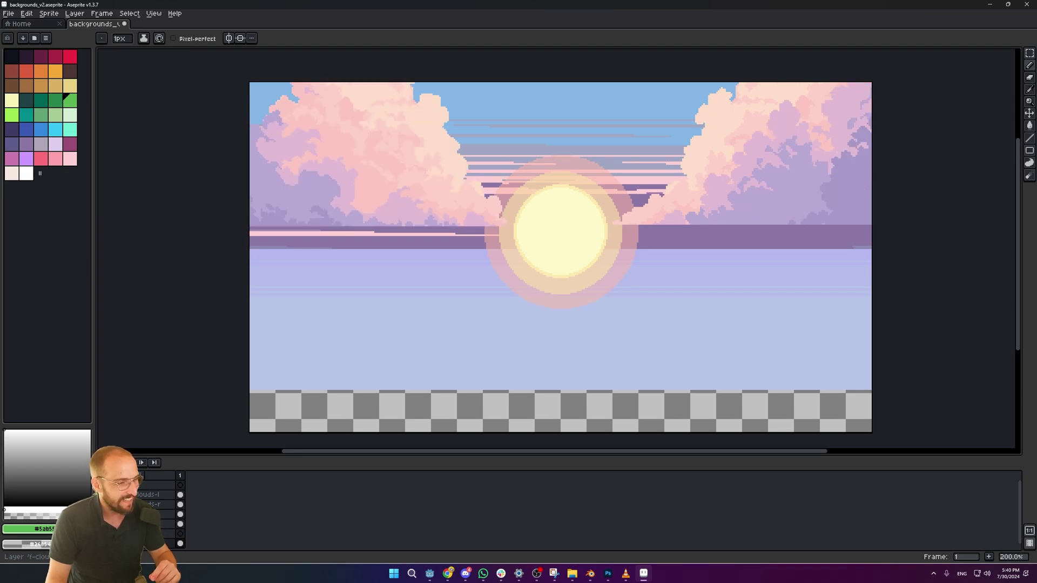
{"action": "key", "text": "ctrl+z"}
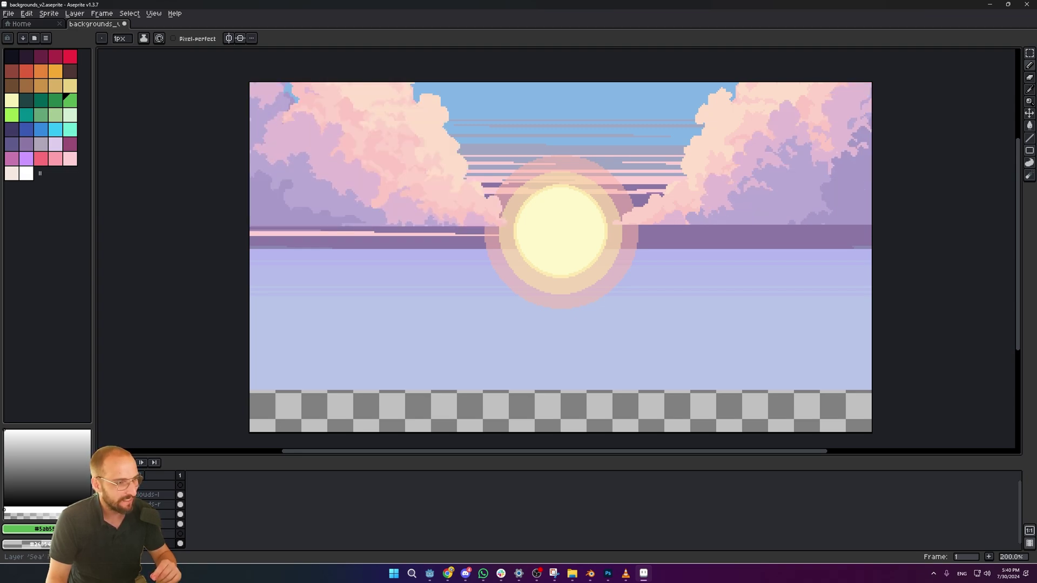
{"action": "key", "text": "ctrl+z"}
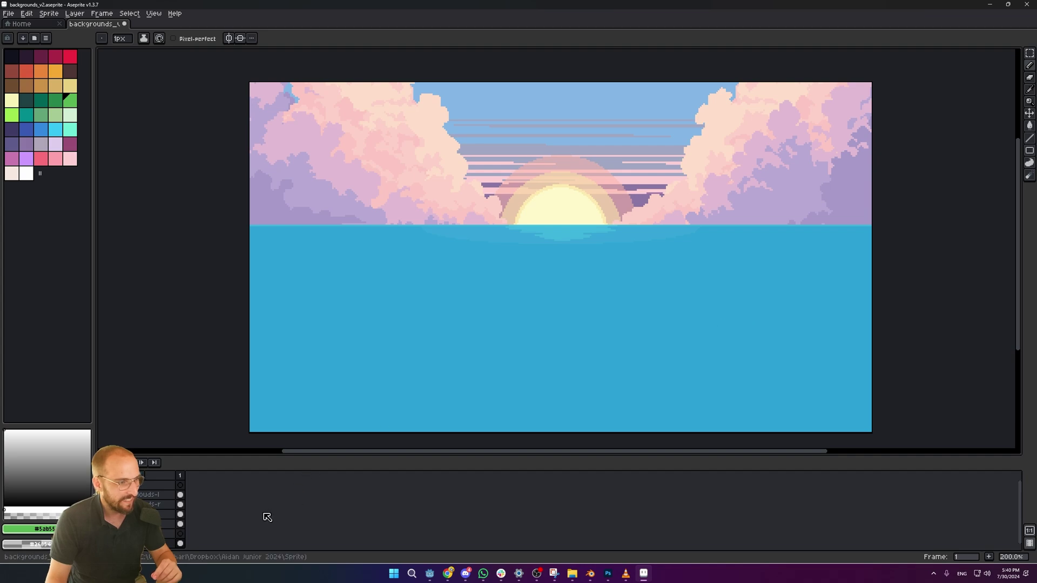
{"action": "mouse_move", "coordinate": [658, 451]}
{"action": "left_mouse_down"}
{"action": "mouse_move", "coordinate": [671, 454]}
{"action": "mouse_move", "coordinate": [659, 450]}
{"action": "left_mouse_up"}
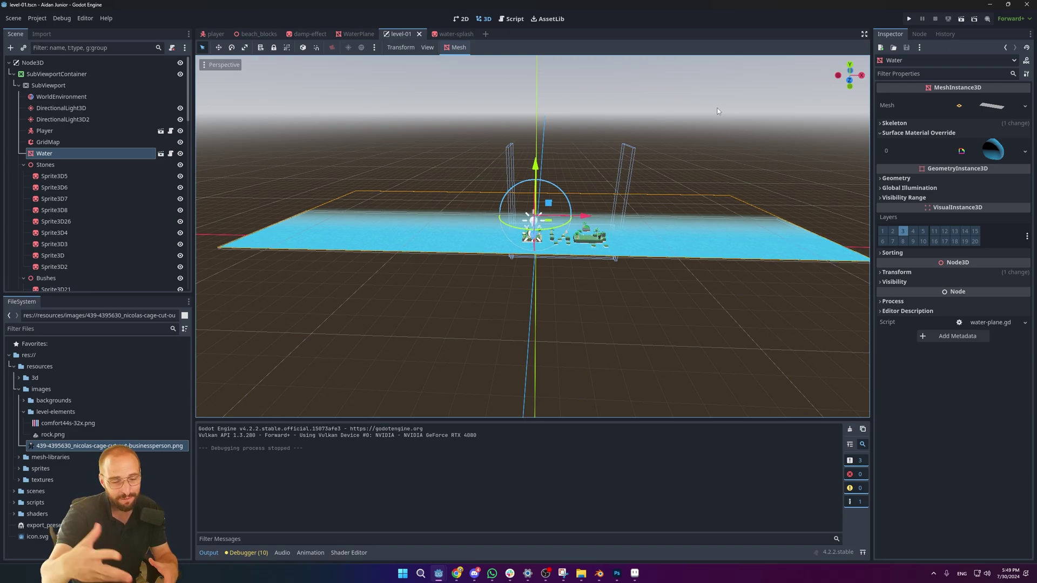
Step: Run the level-01 scene and playtest the turtle, jumping from the starting island over the stone blocks to the next island
{"action": "left_click", "coordinate": [961, 19]}
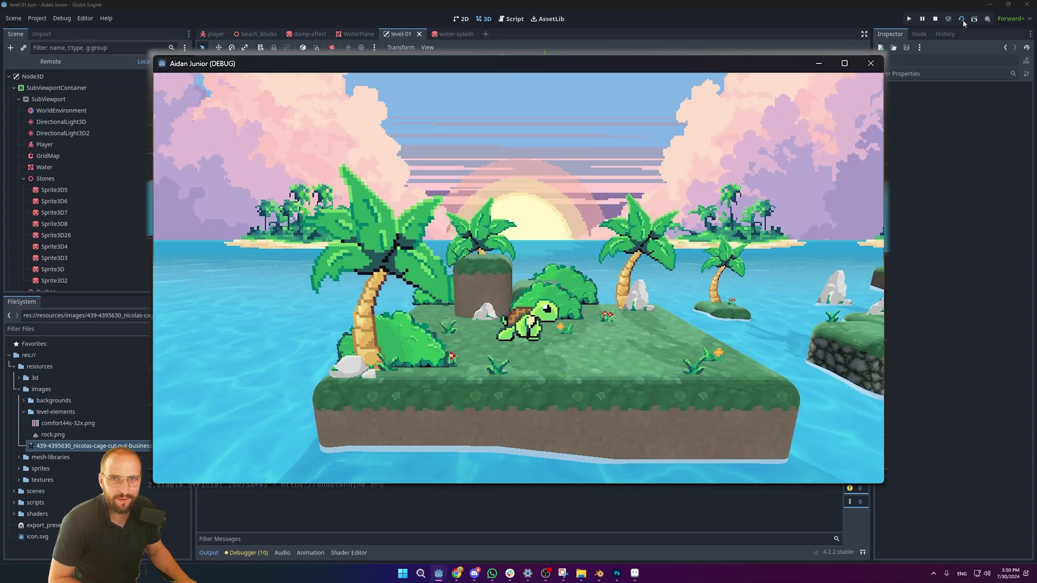
{"action": "key", "text": "space"}
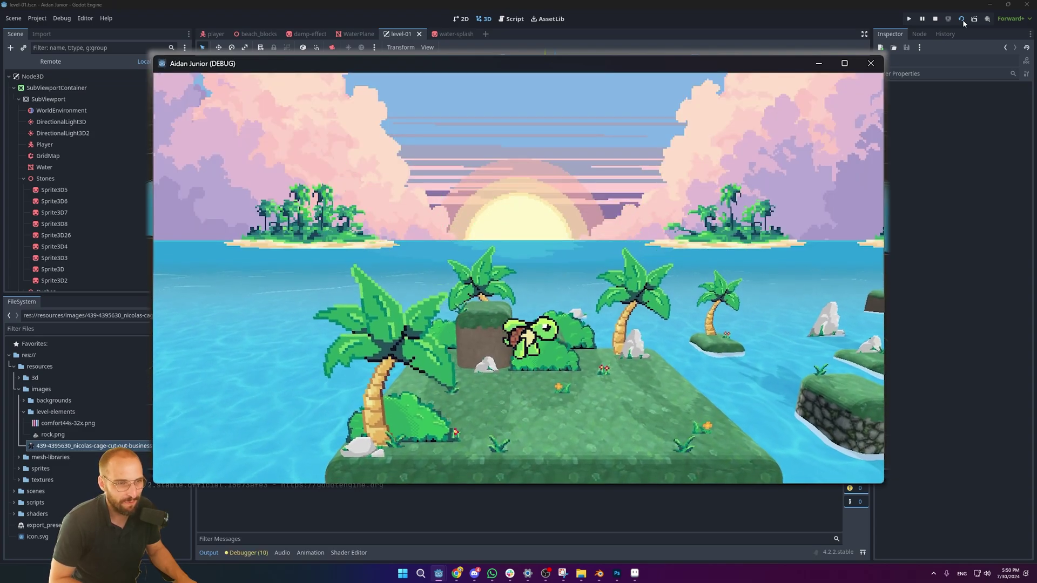
{"action": "key", "text": "Right"}
{"action": "key", "text": "space"}
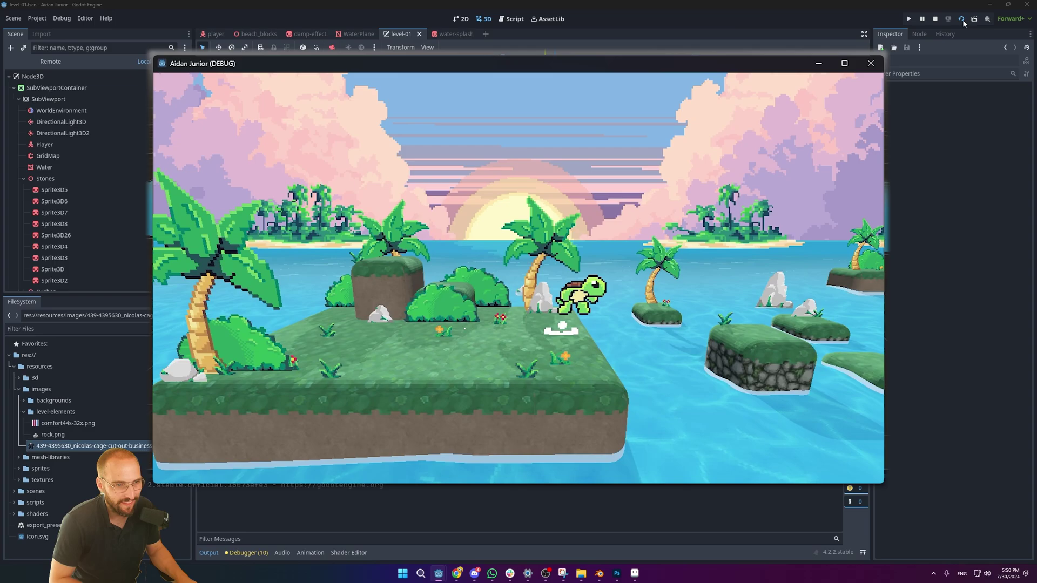
{"action": "key", "text": "Right"}
{"action": "key", "text": "space"}
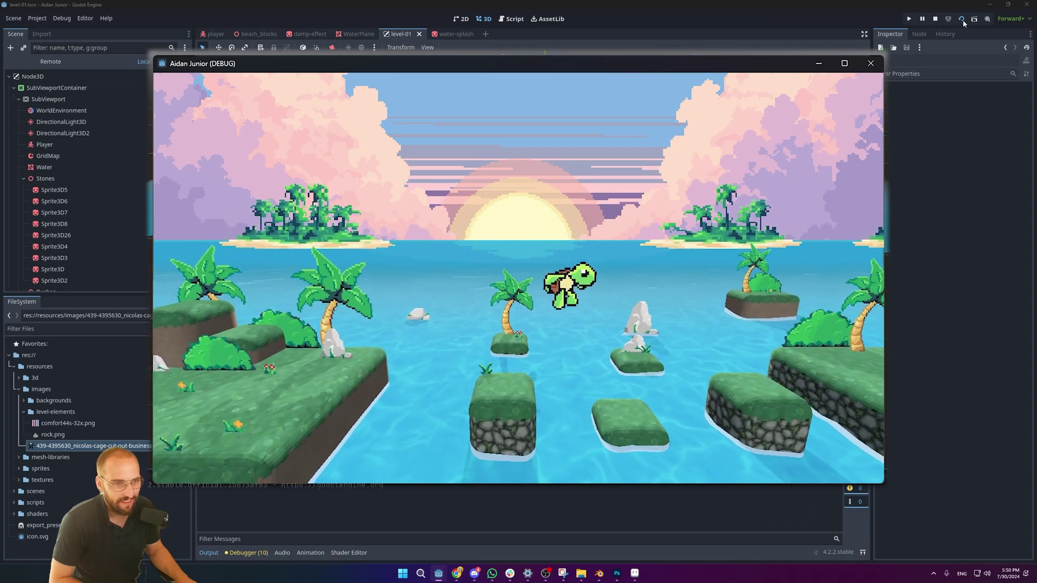
{"action": "key", "text": "space"}
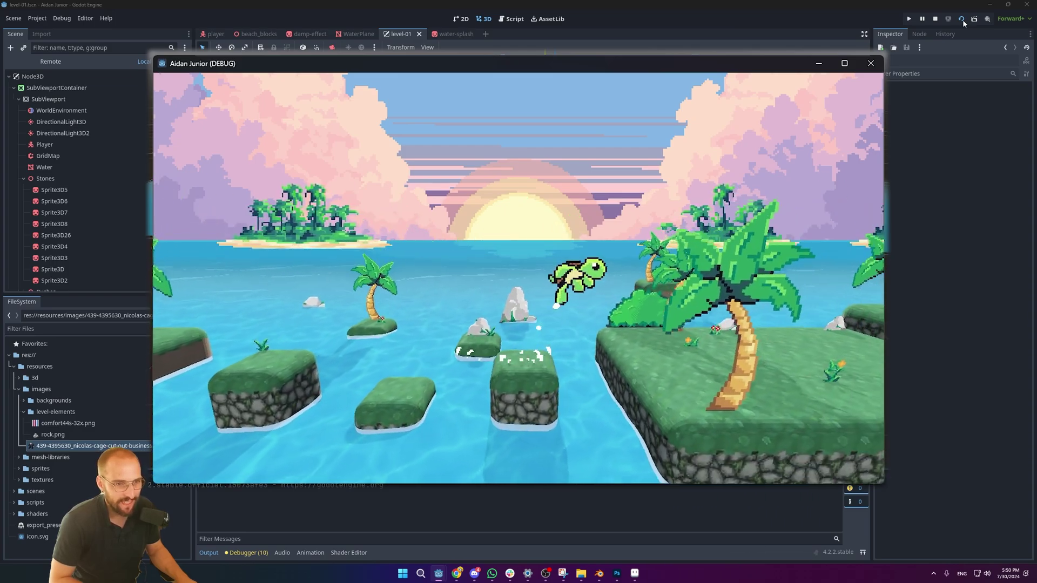
{"action": "key", "text": "Right"}
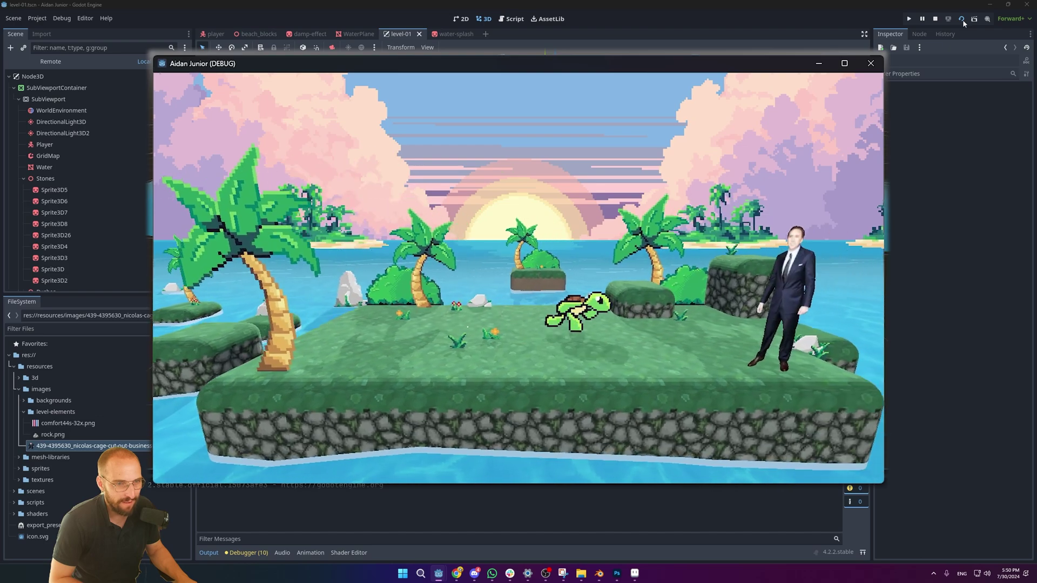
Step: Walk the turtle back and forth in front of the suited figure on the second island to check its scale and movement
{"action": "key", "text": "Down"}
{"action": "key", "text": "Left"}
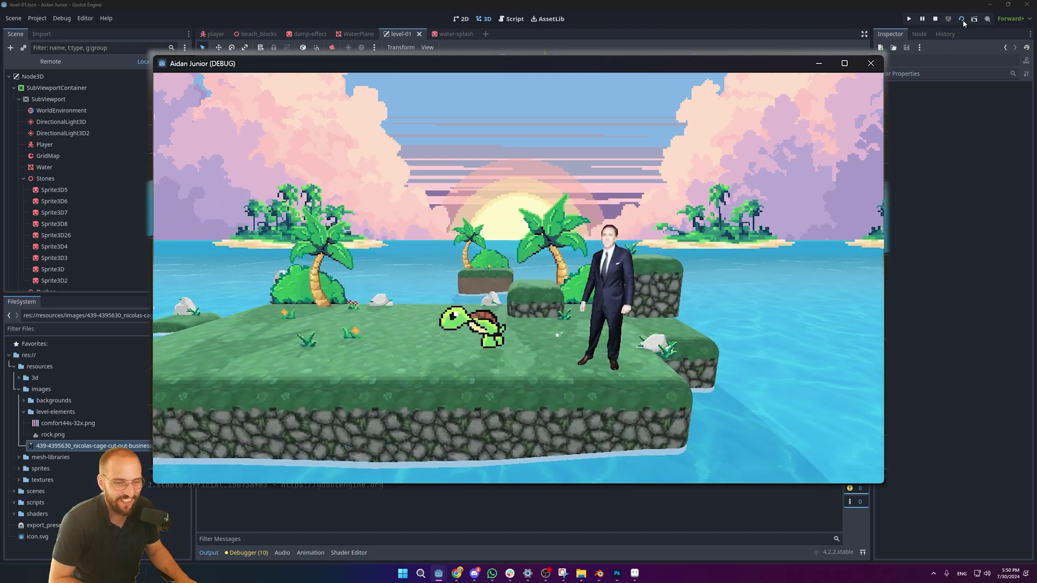
{"action": "key", "text": "Right"}
{"action": "key", "text": "Left"}
{"action": "key", "text": "Right"}
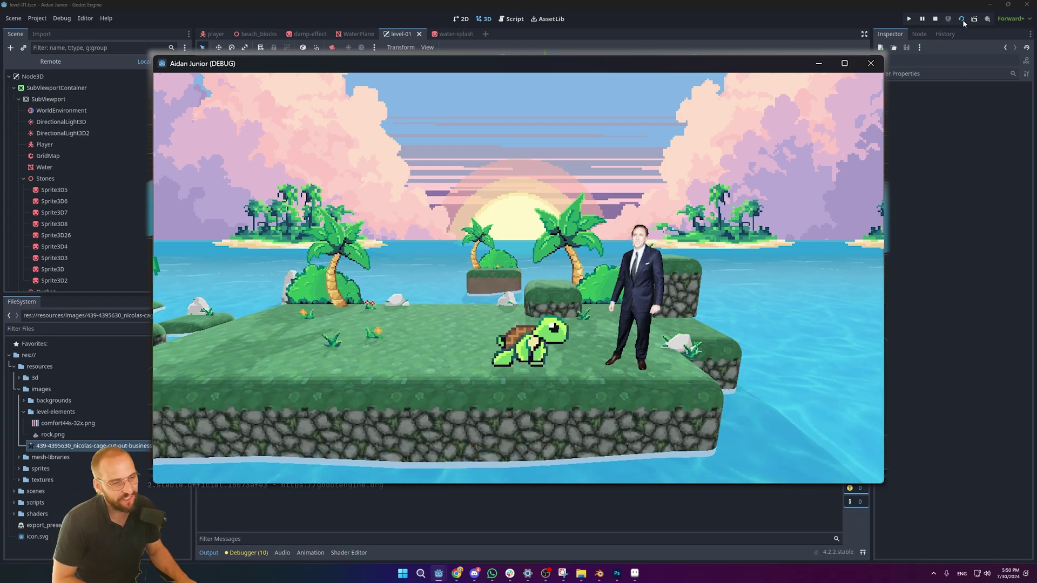
{"action": "key", "text": "Right"}
Step: Jump the turtle back over the stone blocks, through the water gap and up onto the starting island
{"action": "key", "text": "Left"}
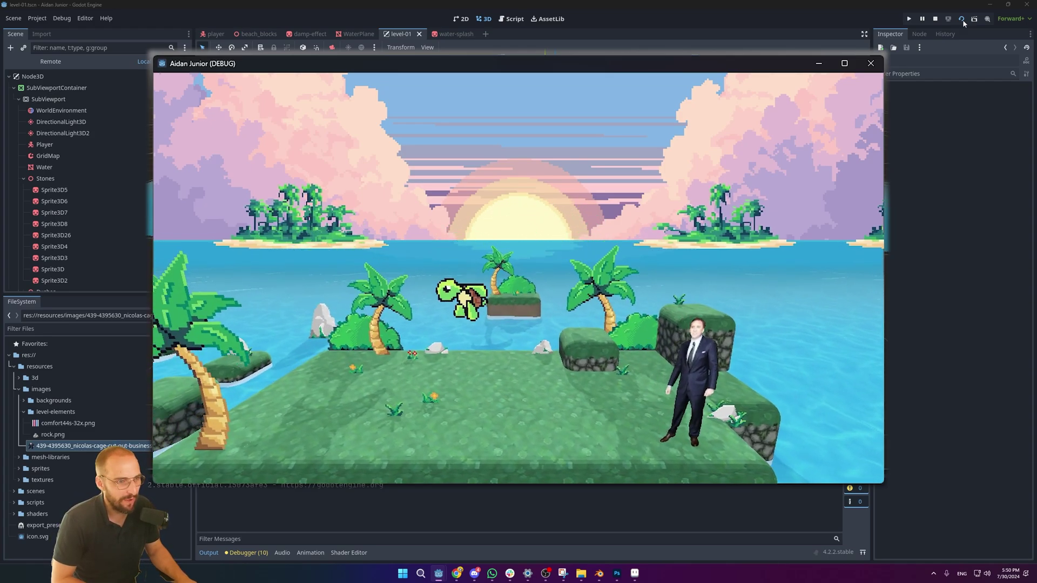
{"action": "key", "text": "space"}
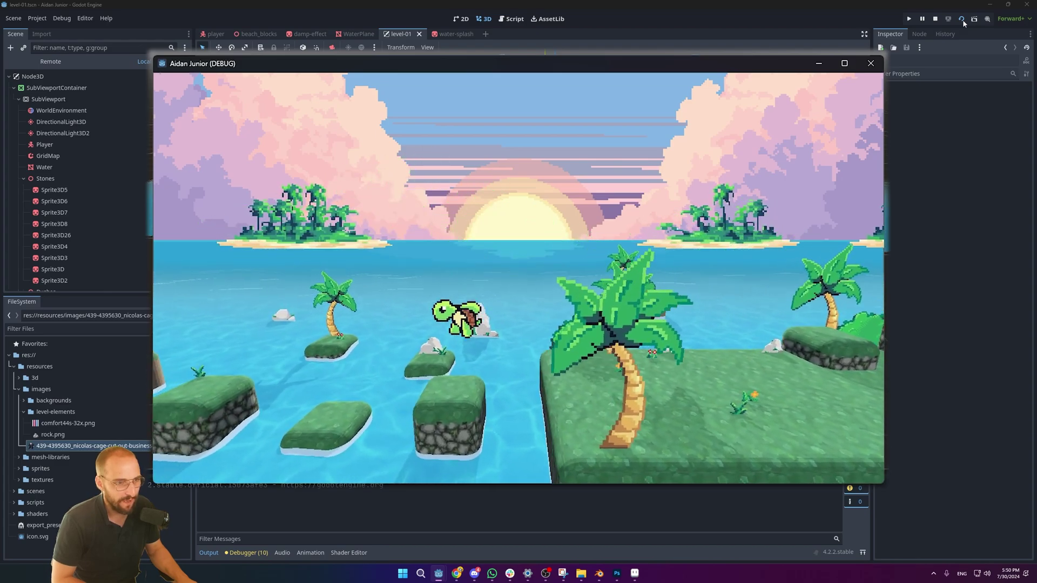
{"action": "key", "text": "space"}
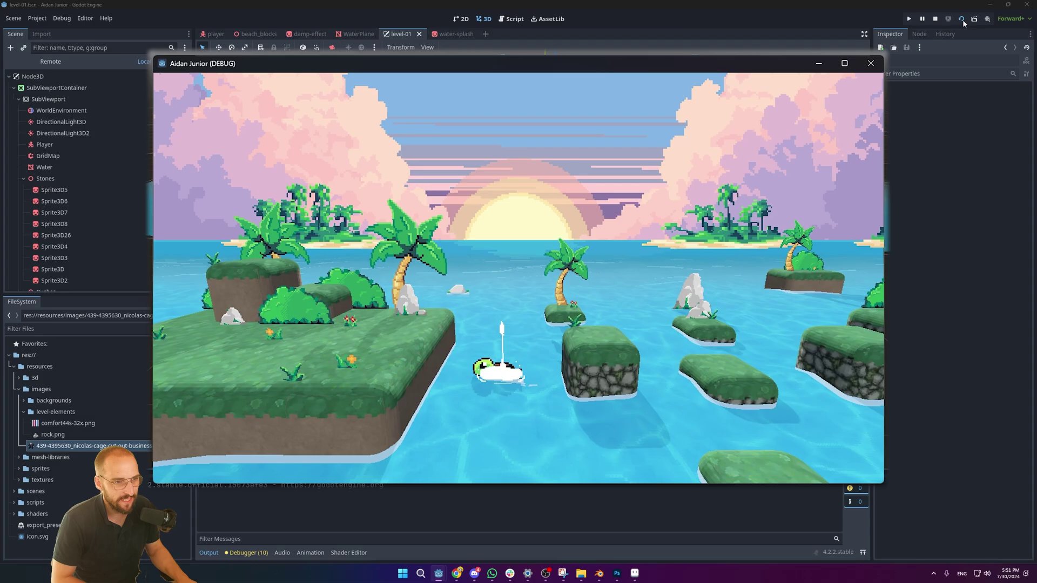
{"action": "key", "text": "space"}
{"action": "key", "text": "Left"}
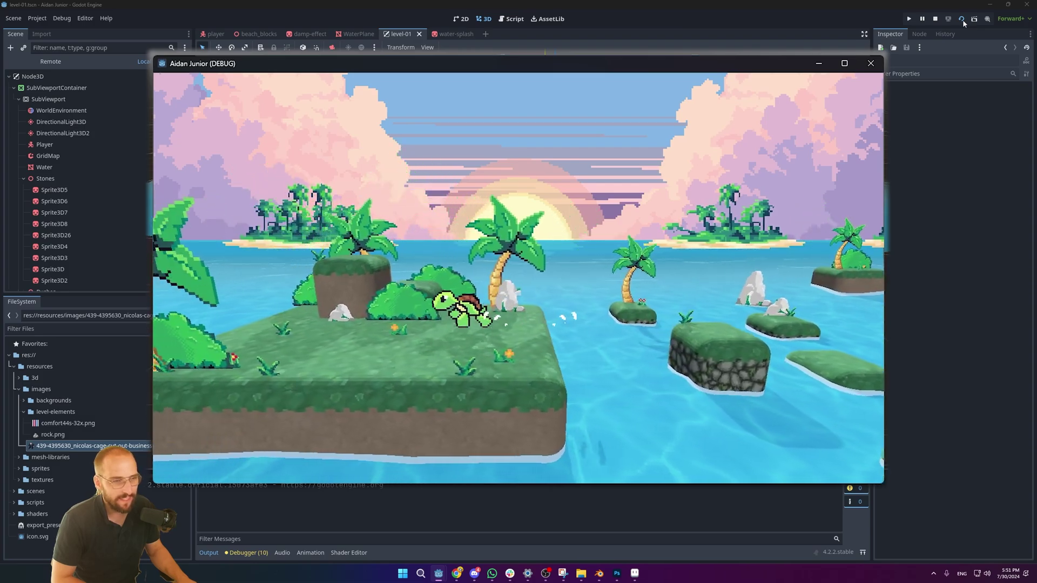
Step: Drop the turtle into the water on both sides of the starting island to test the splash effect
{"action": "key", "text": "space"}
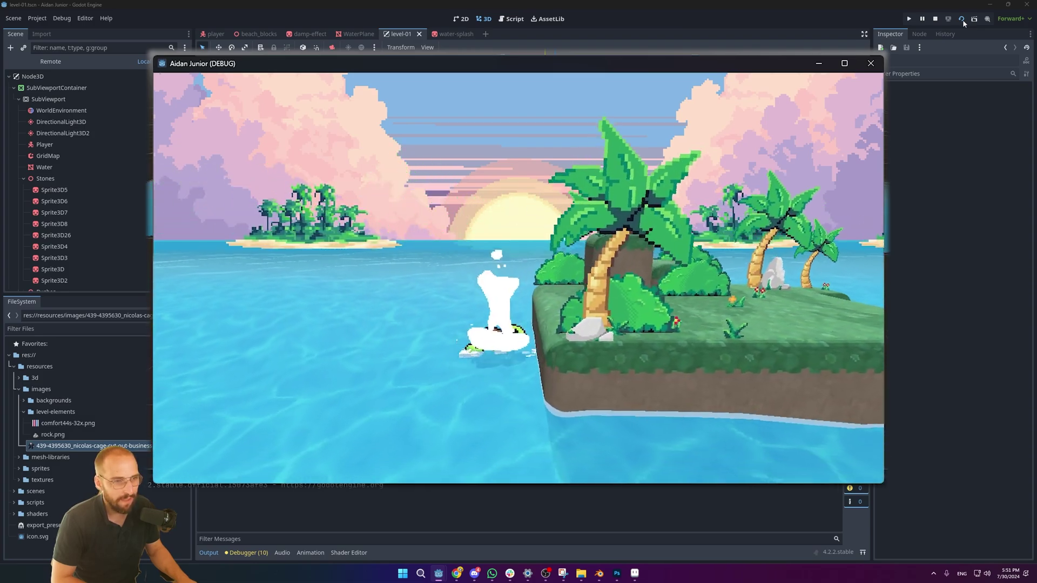
{"action": "key", "text": "space"}
{"action": "key", "text": "Right"}
{"action": "key", "text": "Right"}
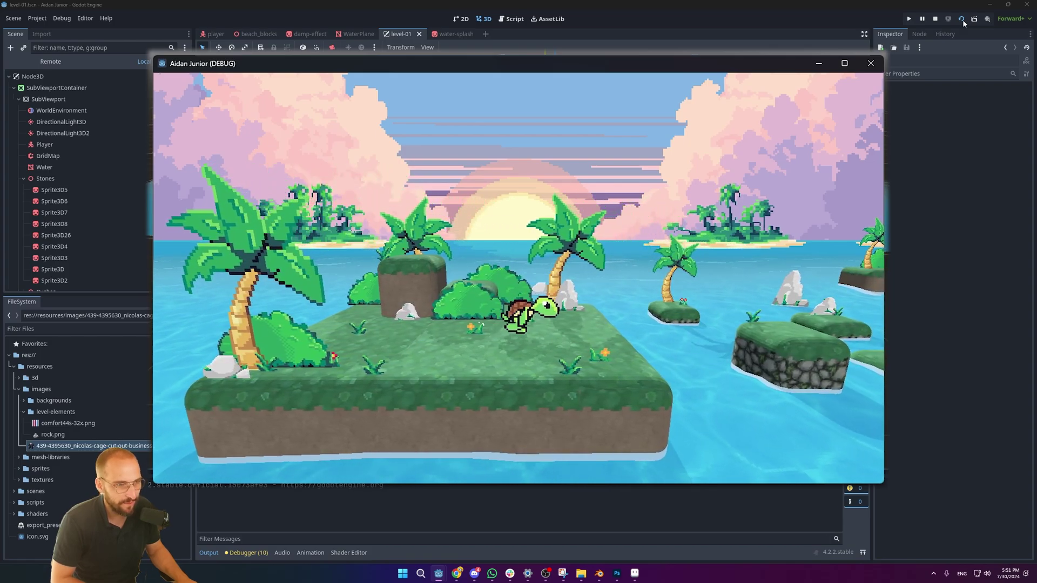
{"action": "key", "text": "Right"}
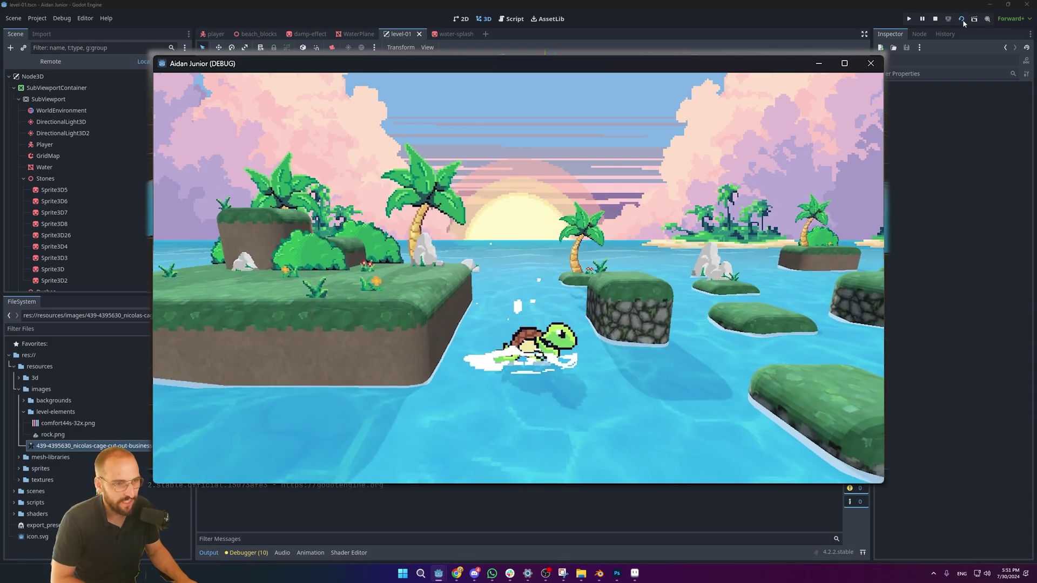
Step: Jump the turtle out of the water, over the stone blocks and back to the palm on the starting island
{"action": "key", "text": "space"}
{"action": "key", "text": "space"}
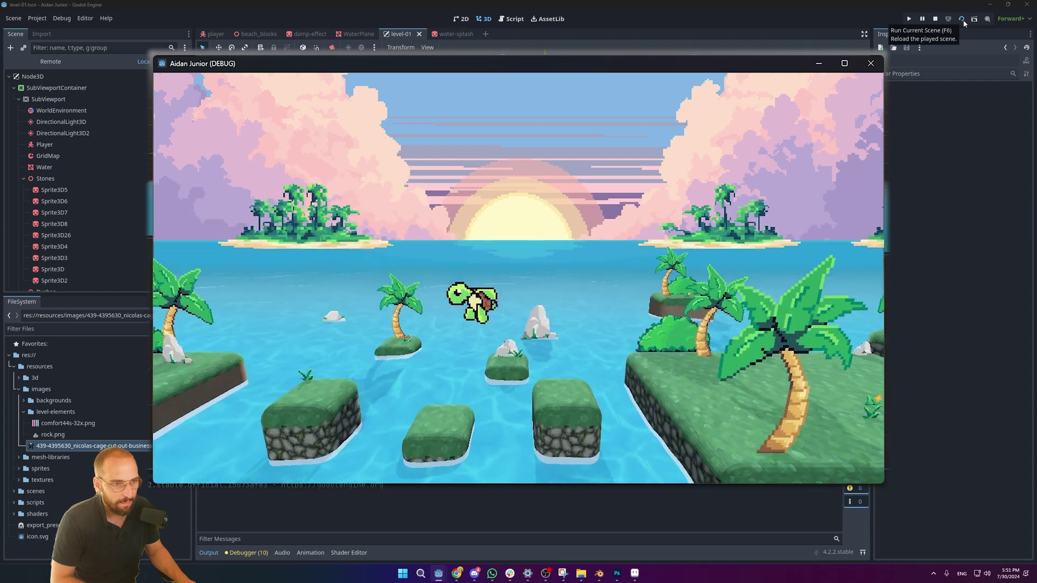
{"action": "key", "text": "Left"}
{"action": "key", "text": "space"}
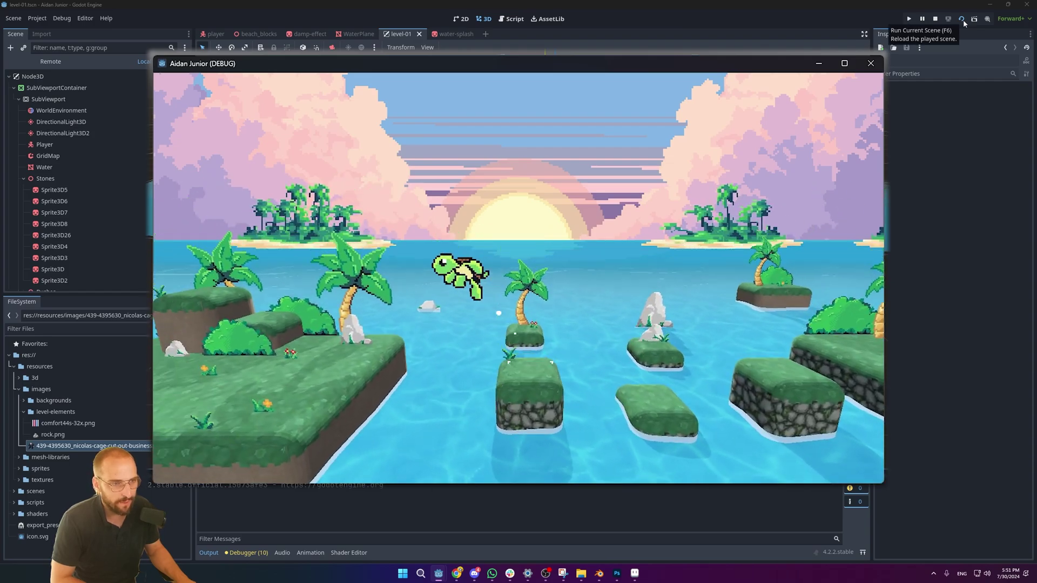
{"action": "key", "text": "space"}
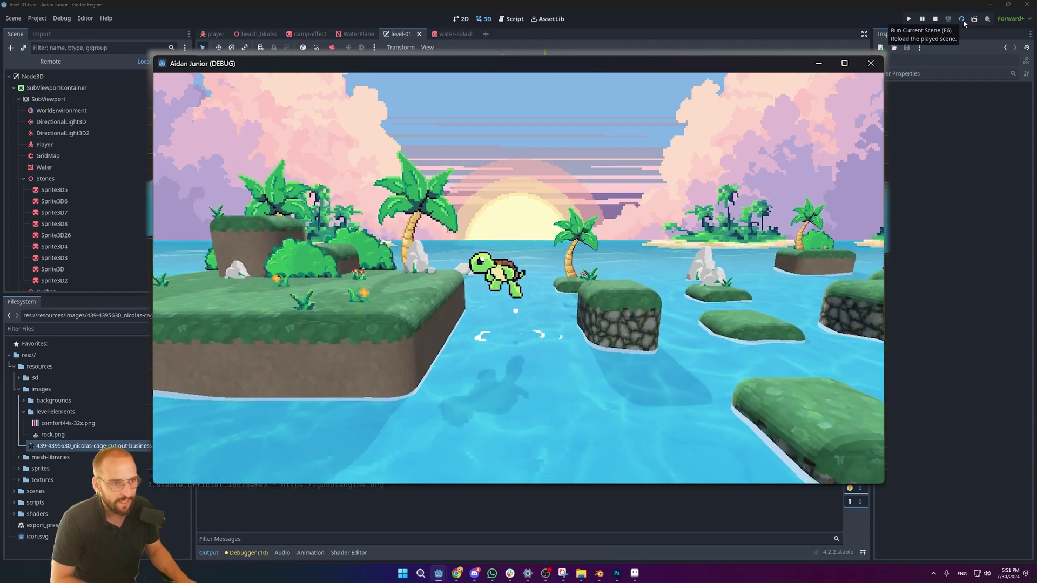
{"action": "key", "text": "Left"}
{"action": "key", "text": "Left"}
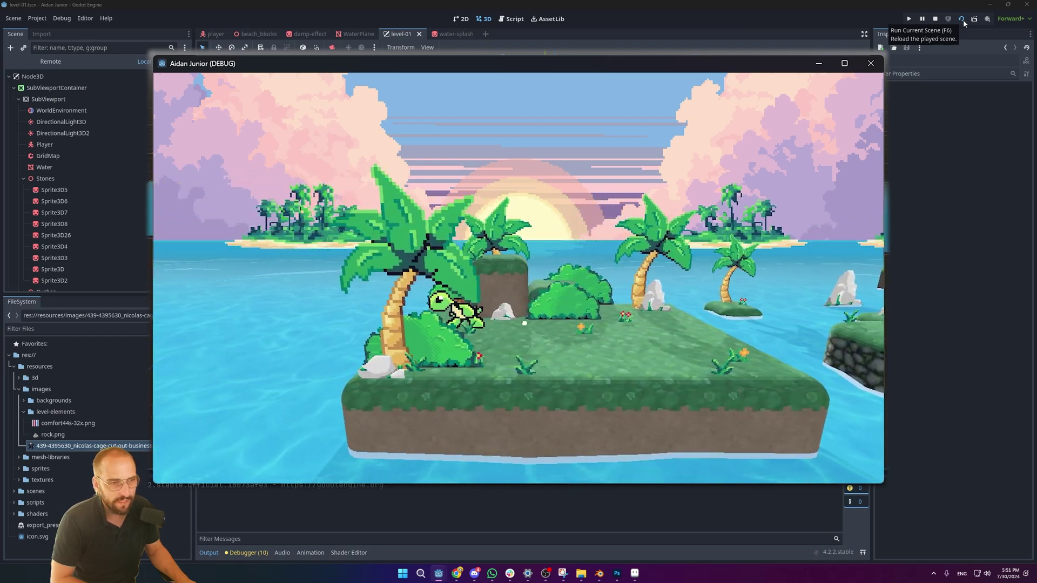
Step: Run the turtle across the starting island and leap over the stone blocks towards the island with the suited figure
{"action": "key", "text": "Right"}
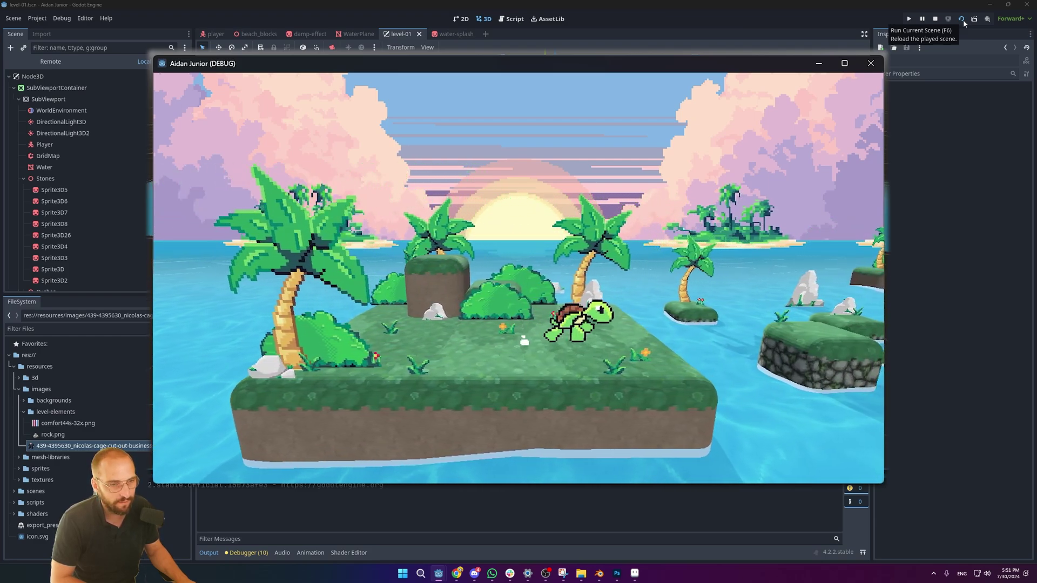
{"action": "key", "text": "space"}
{"action": "key", "text": "Right"}
{"action": "key", "text": "Right"}
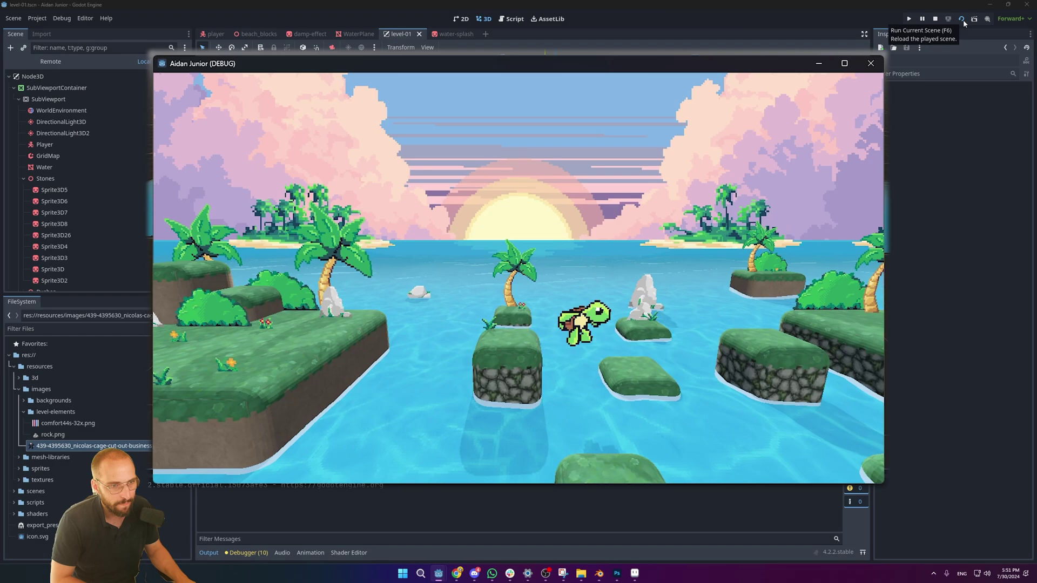
{"action": "key", "text": "space"}
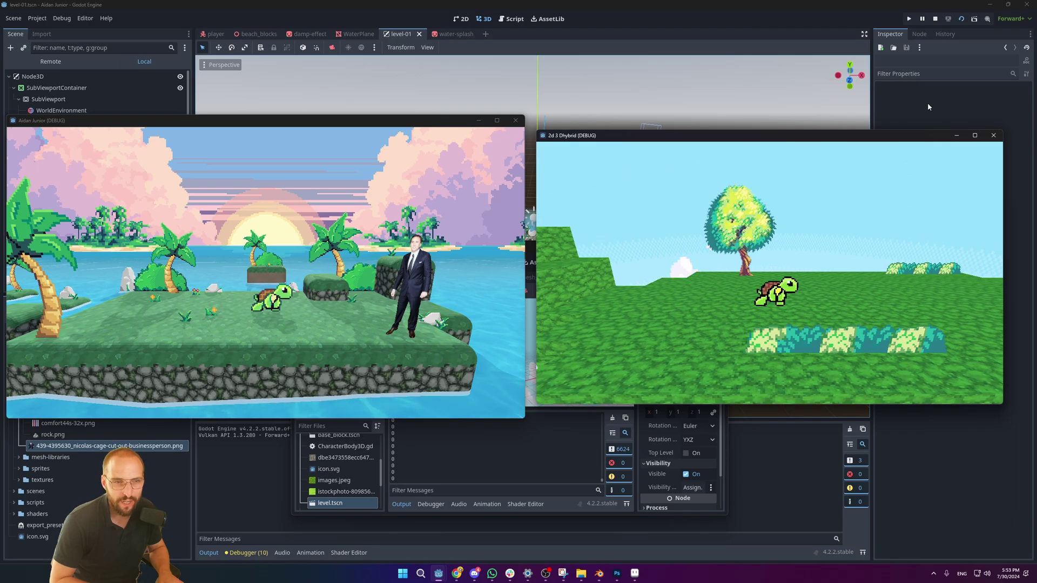
Step: Playtest the turtle in the 2d 3 Dhybrid prototype, walking and jumping around the tree to compare it with Aidan Junior
{"action": "key", "text": "Left"}
{"action": "key", "text": "space"}
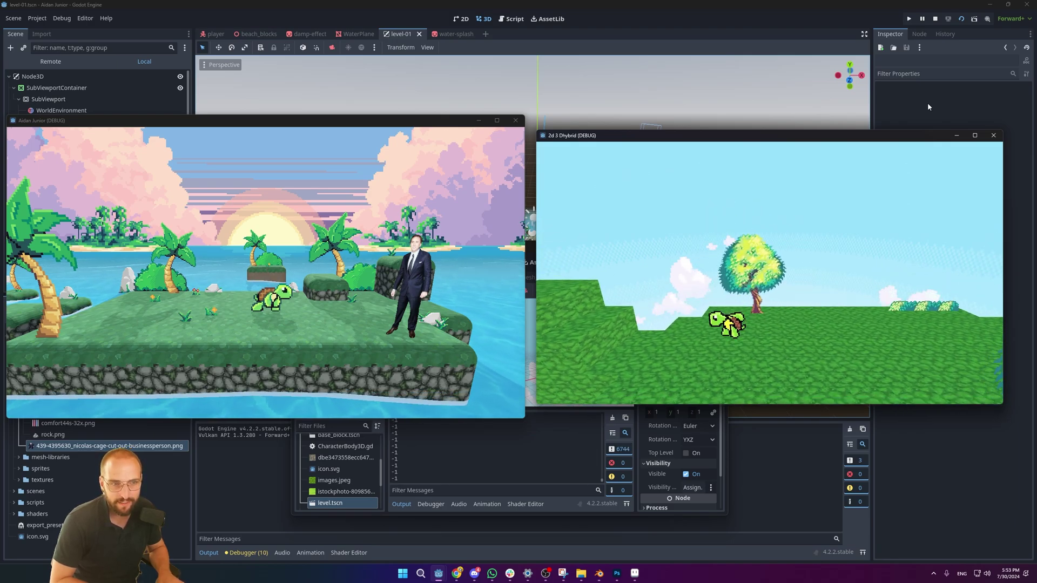
{"action": "key", "text": "Right"}
{"action": "key", "text": "space"}
{"action": "key", "text": "Left"}
{"action": "key", "text": "Right"}
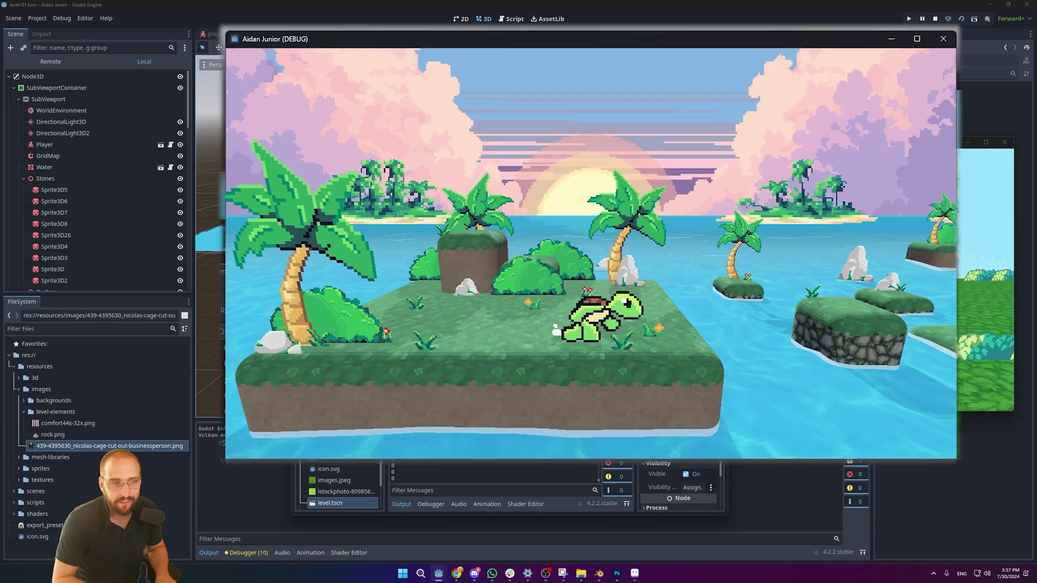
Step: Move the turtle in all directions and jump around the starting island in the Aidan Junior game
{"action": "key", "text": "Left"}
{"action": "key", "text": "Right"}
{"action": "key", "text": "Up"}
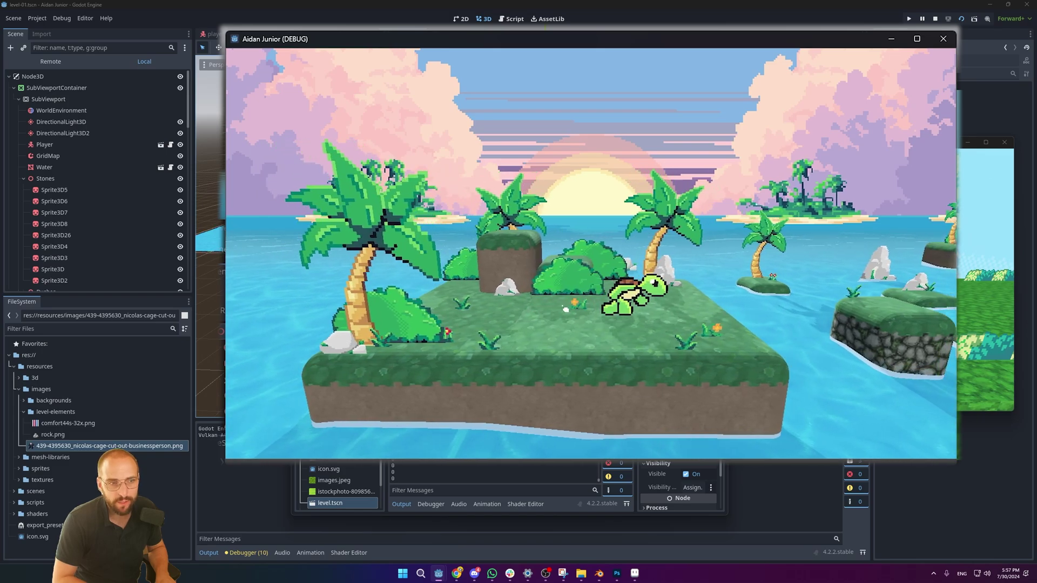
{"action": "key", "text": "space"}
{"action": "key", "text": "Left"}
{"action": "key", "text": "Down"}
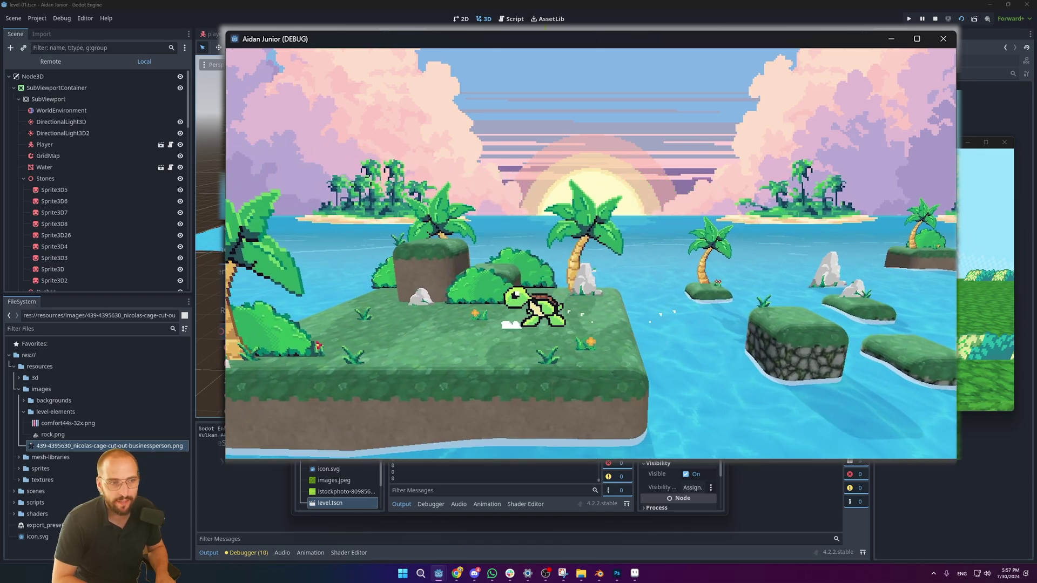
{"action": "key", "text": "Right"}
{"action": "key", "text": "Up"}
{"action": "key", "text": "space"}
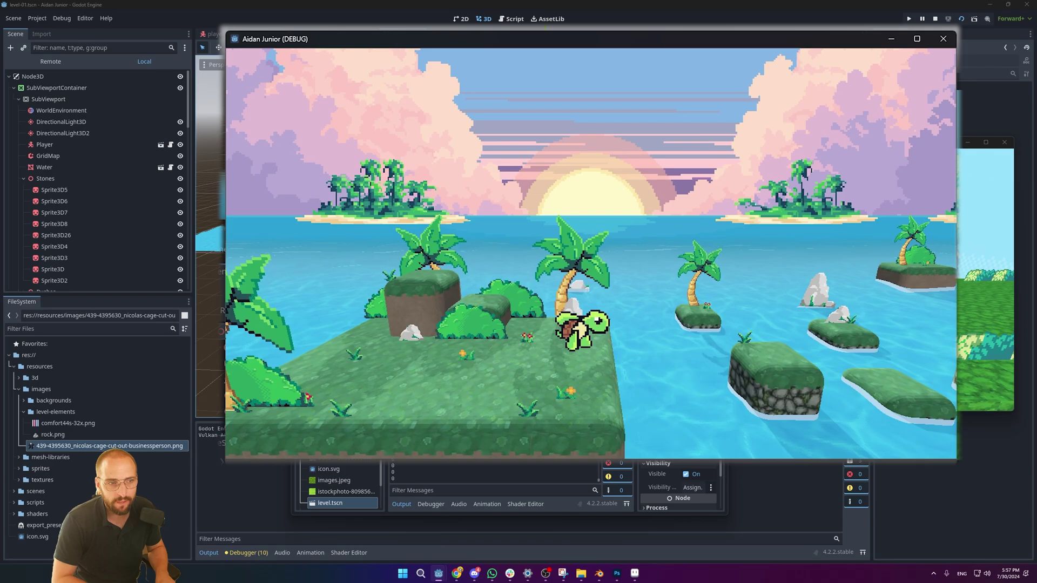
{"action": "key", "text": "Left"}
{"action": "key", "text": "Down"}
{"action": "key", "text": "Right"}
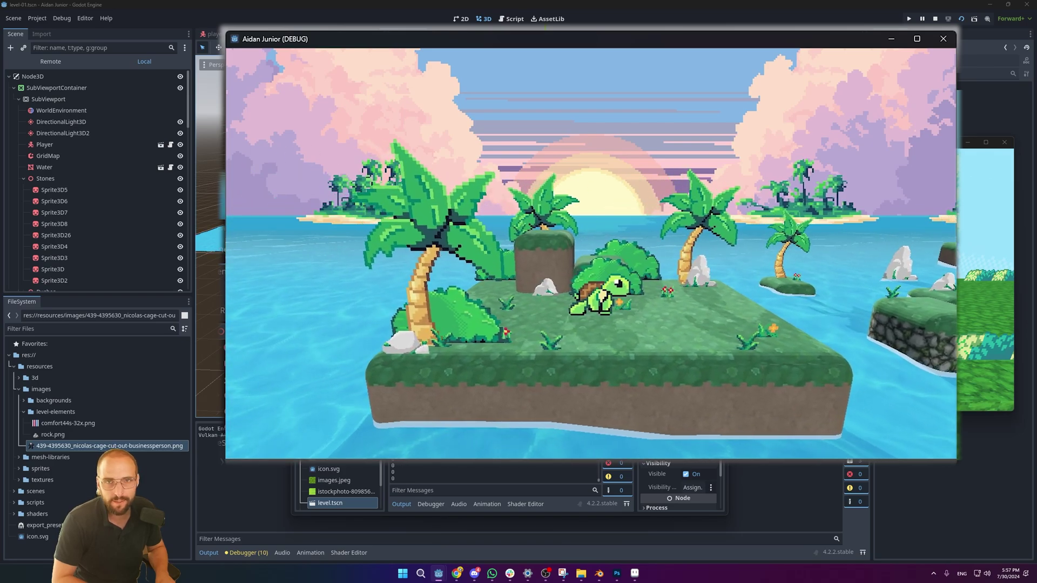
Step: Run the turtle off the starting island into the water, and jump it back onto the grass
{"action": "key", "text": "Right"}
{"action": "key", "text": "space"}
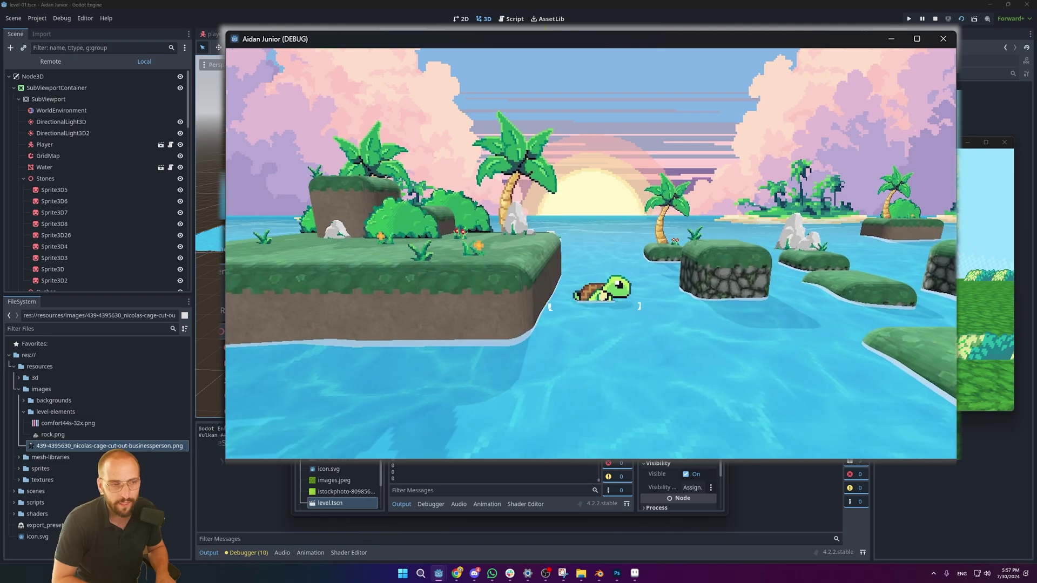
{"action": "key", "text": "Left"}
{"action": "key", "text": "space"}
{"action": "key", "text": "Left"}
{"action": "key", "text": "Right"}
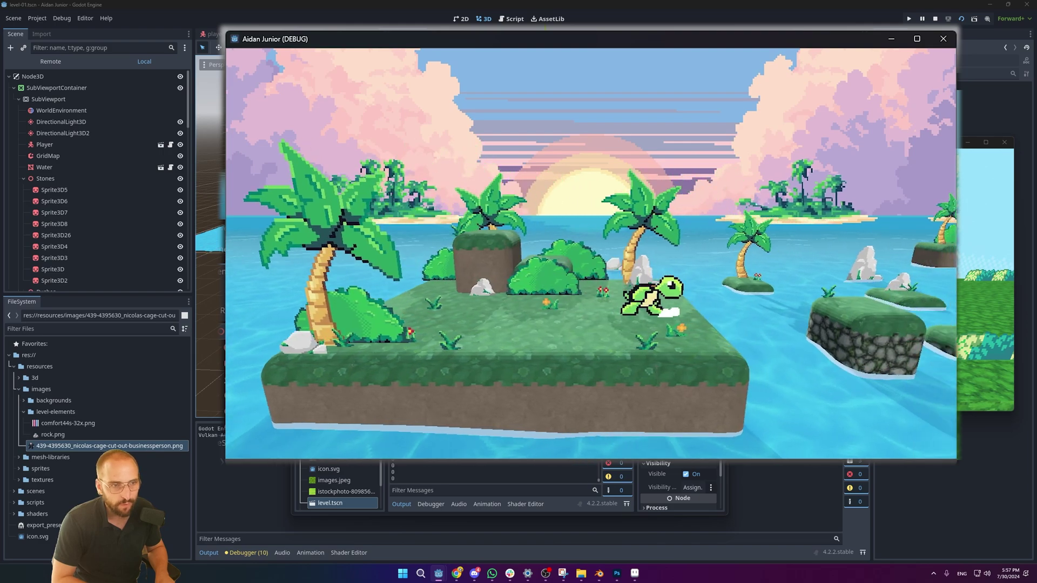
Step: Run the turtle back and forth across the starting island, reversing direction repeatedly to test its running and turning animations
{"action": "key", "text": "Left"}
{"action": "key", "text": "Left"}
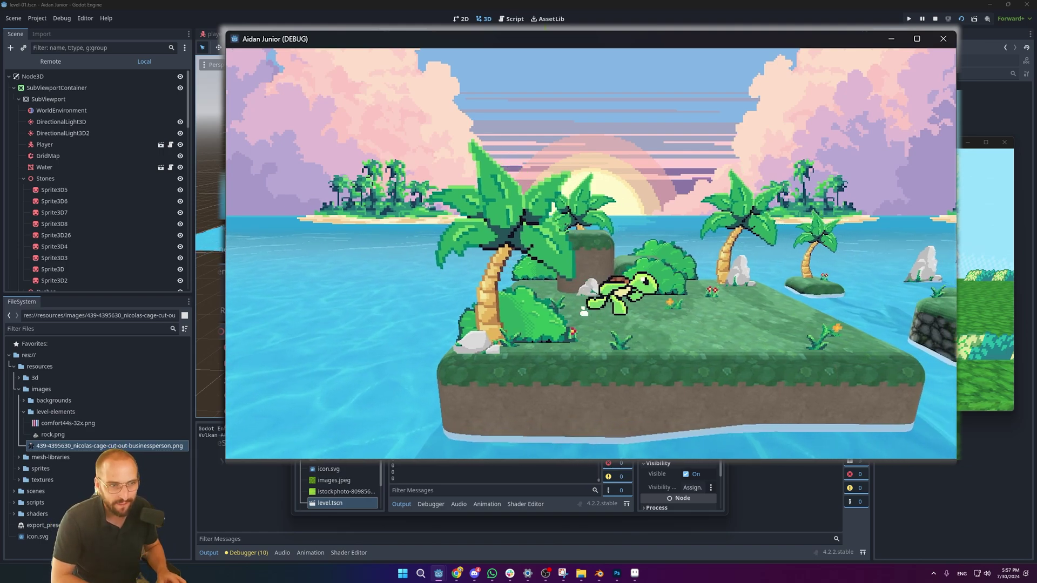
{"action": "key", "text": "Left"}
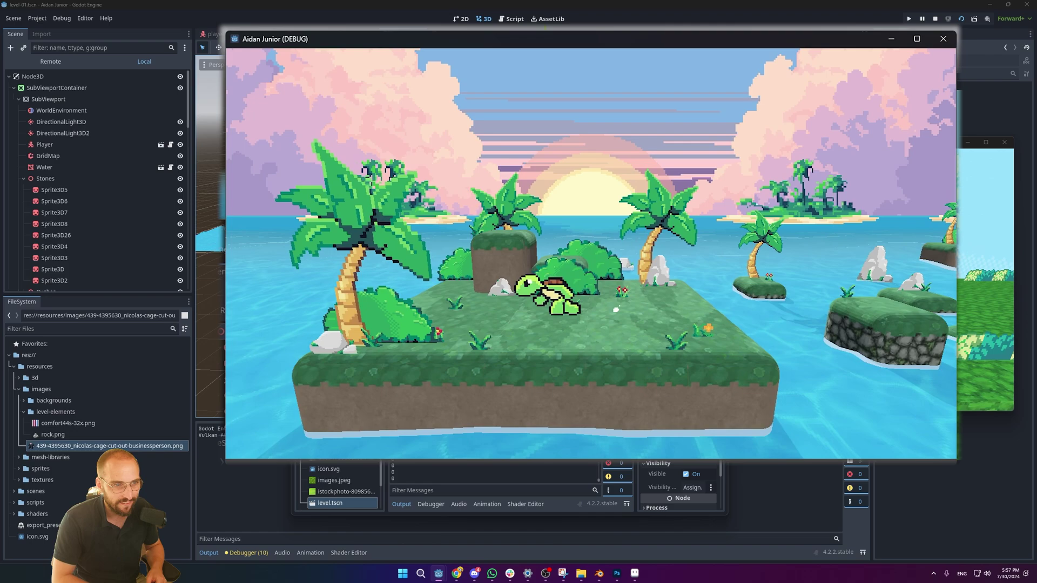
{"action": "key", "text": "Right"}
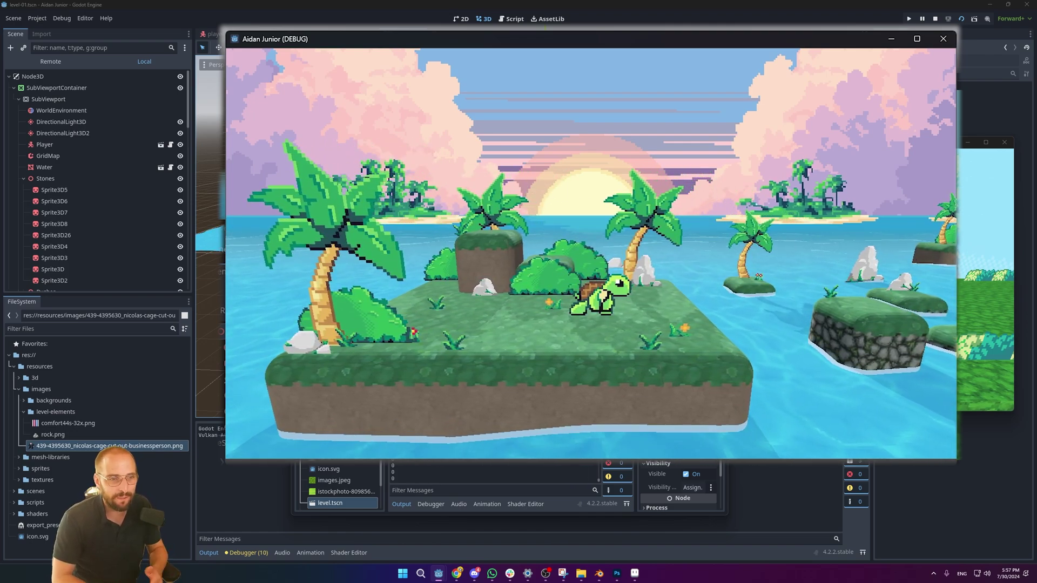
{"action": "key", "text": "Left"}
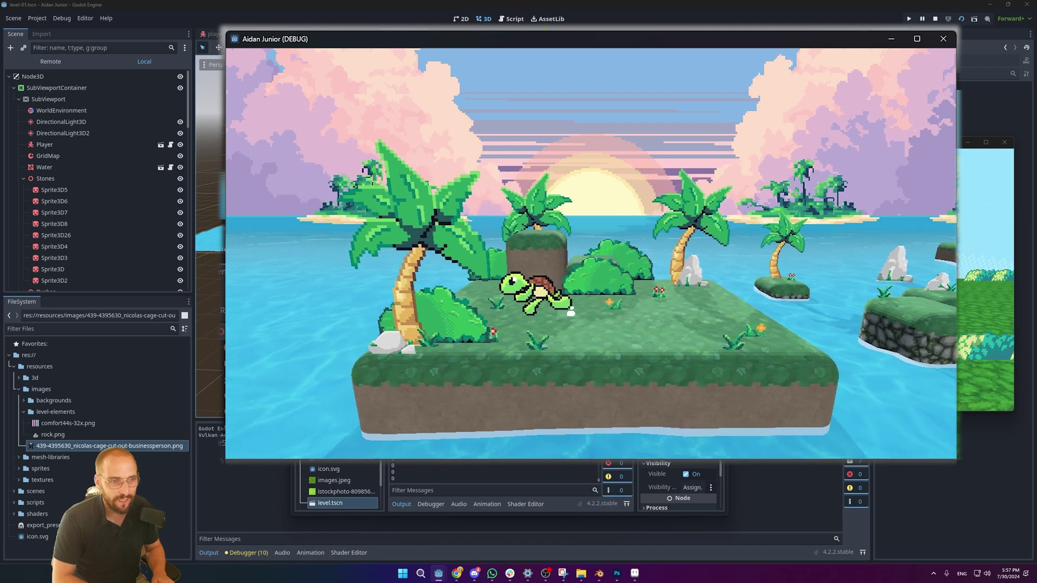
{"action": "key", "text": "Right"}
{"action": "key", "text": "Left"}
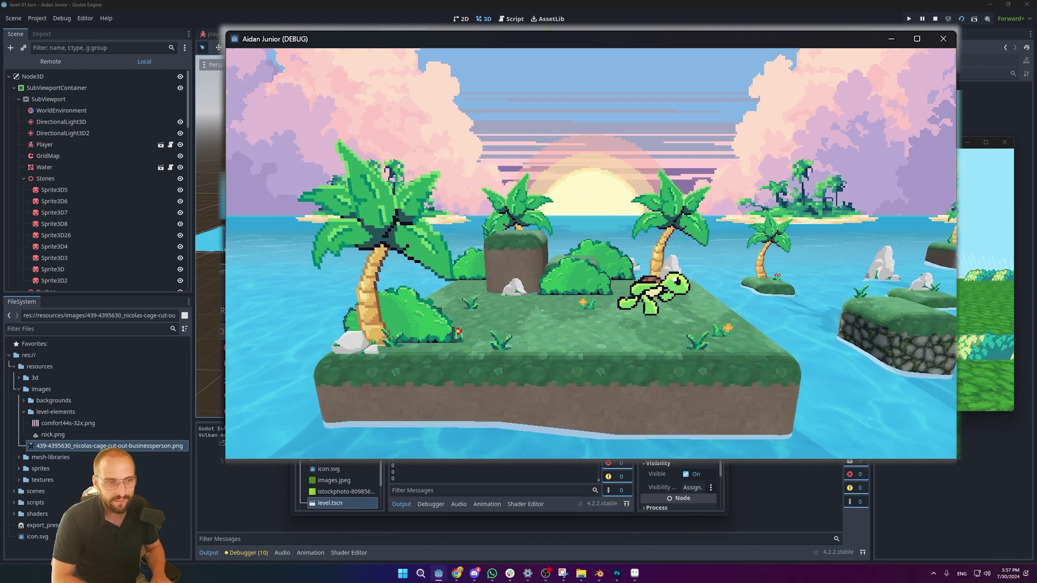
{"action": "key", "text": "Left"}
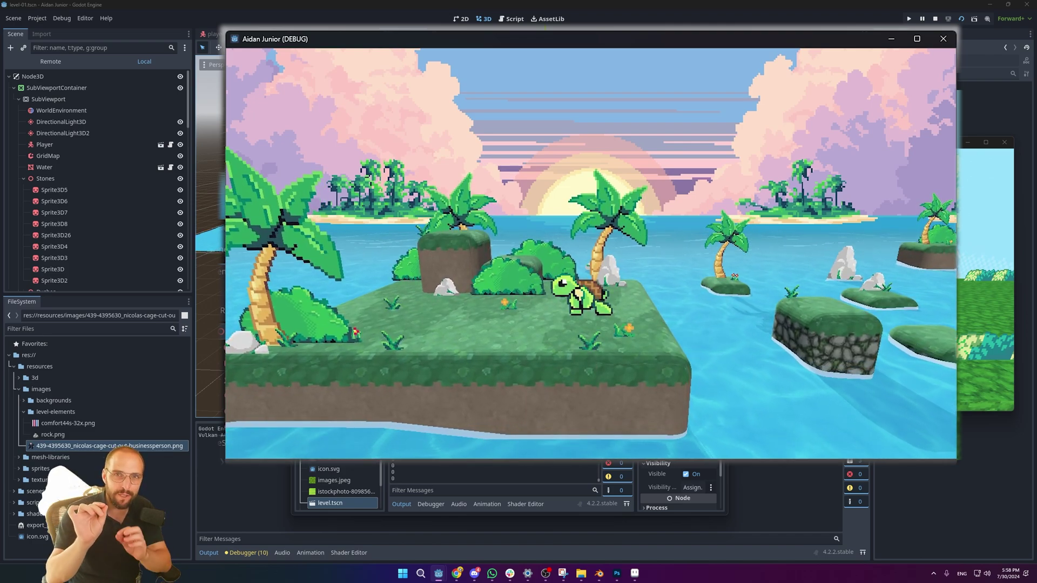
Step: Jump the turtle in both directions above the starting island to test its jumping and landing
{"action": "key", "text": "space"}
{"action": "key", "text": "Left"}
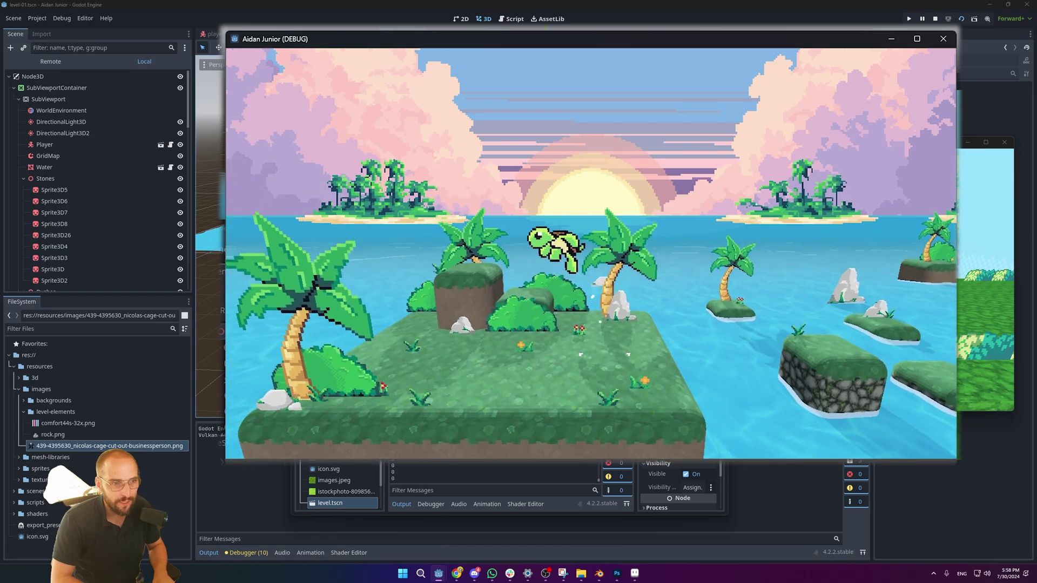
{"action": "key", "text": "Right"}
{"action": "key", "text": "space"}
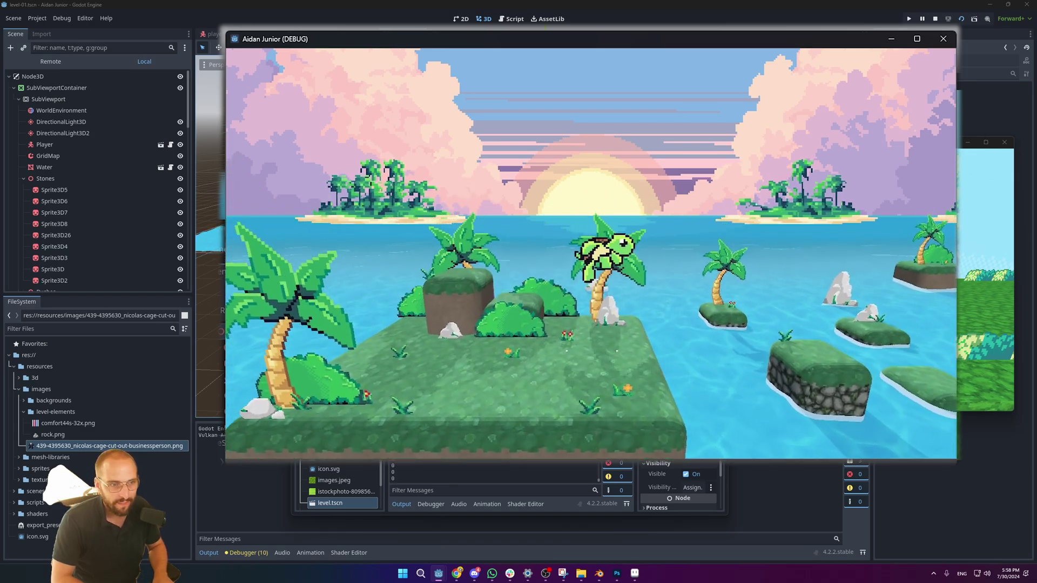
{"action": "key", "text": "w"}
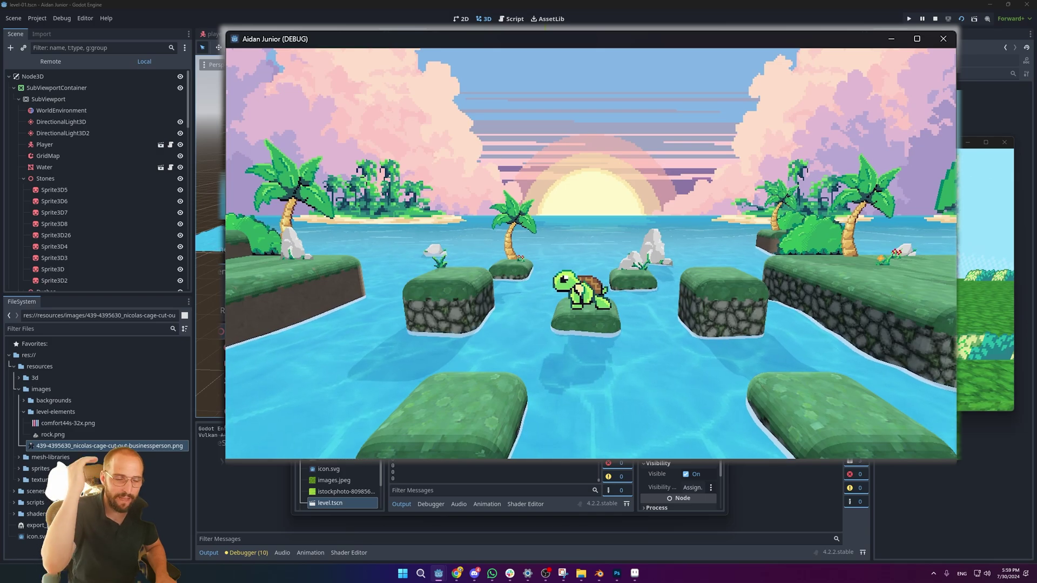
Step: Hop the turtle off and back onto the small grassy stone between the two taller stone blocks
{"action": "key", "text": "Right"}
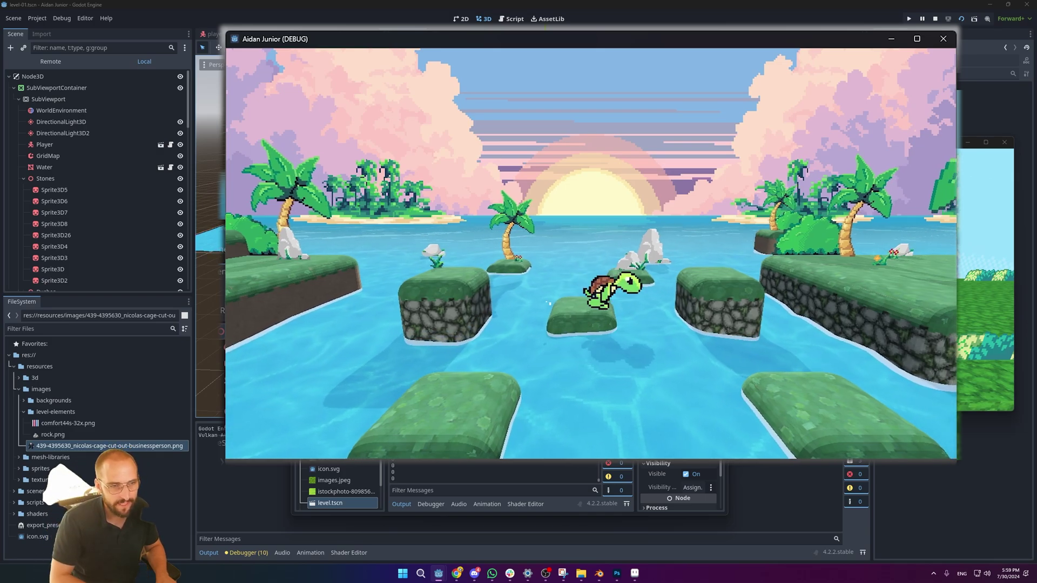
{"action": "key", "text": "Left"}
{"action": "key", "text": "space"}
{"action": "key", "text": "w"}
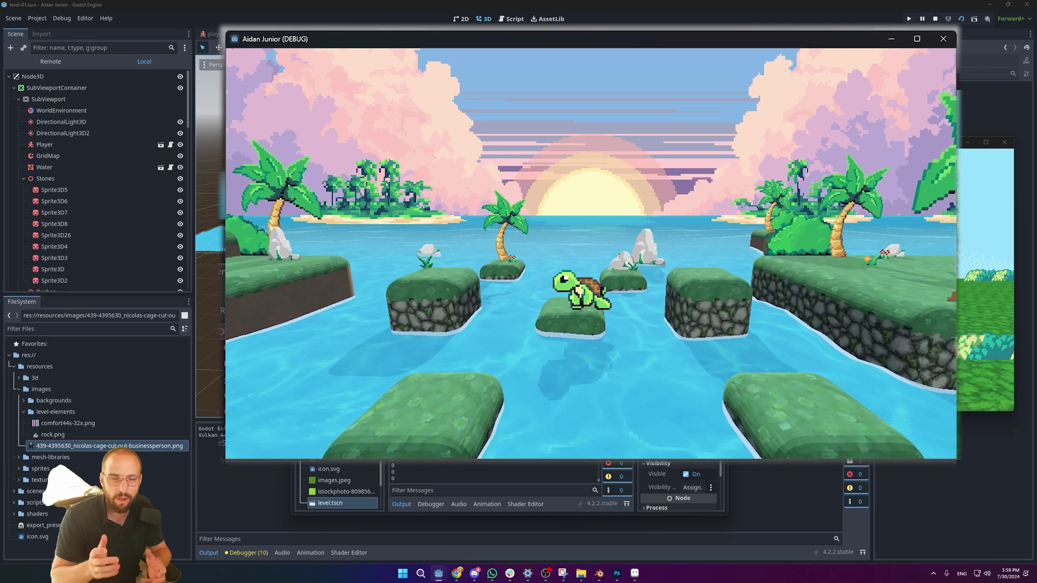
{"action": "key", "text": "Right"}
{"action": "key", "text": "space"}
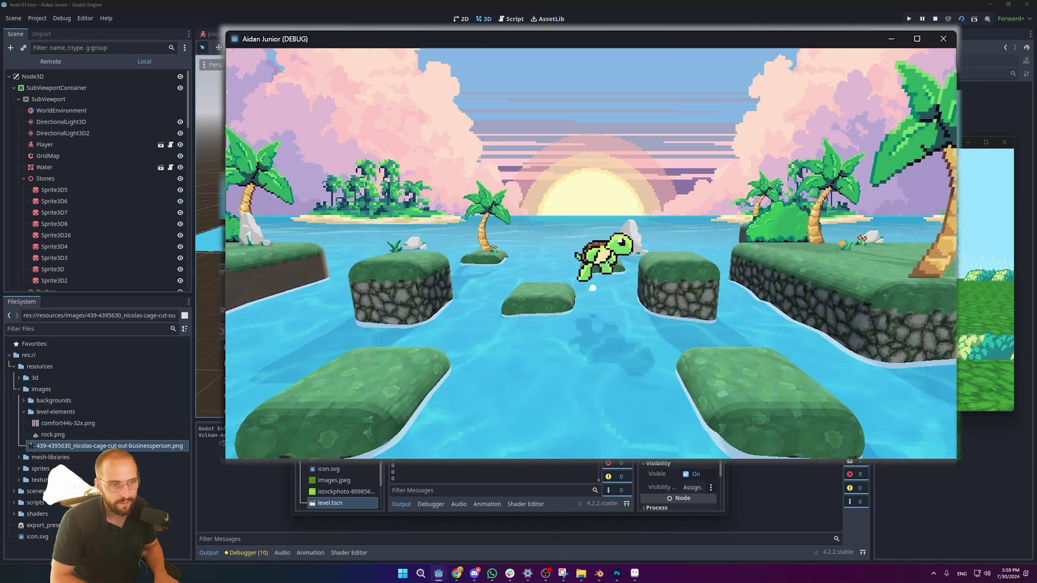
{"action": "key", "text": "space"}
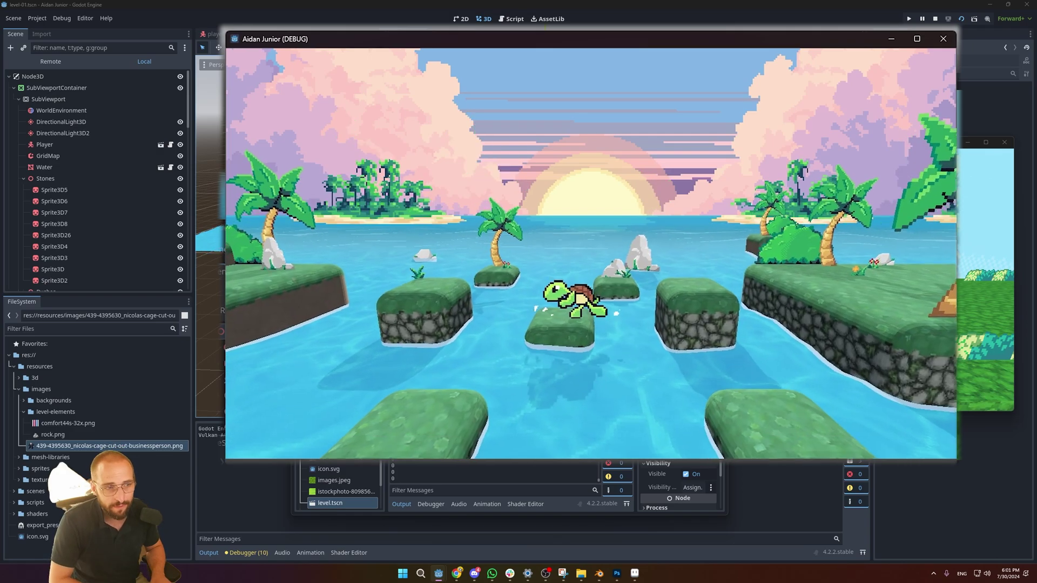
Step: Jump the turtle from the small grassy stone onto the stone block nearest the starting island
{"action": "key", "text": "space"}
{"action": "key", "text": "Left"}
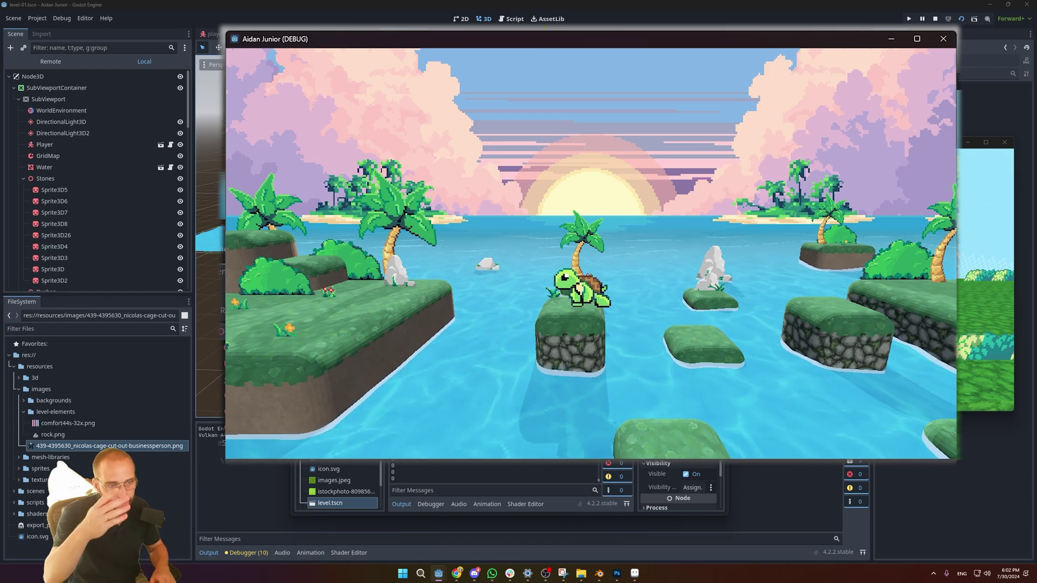
{"action": "key", "text": "w"}
{"action": "key", "text": "space"}
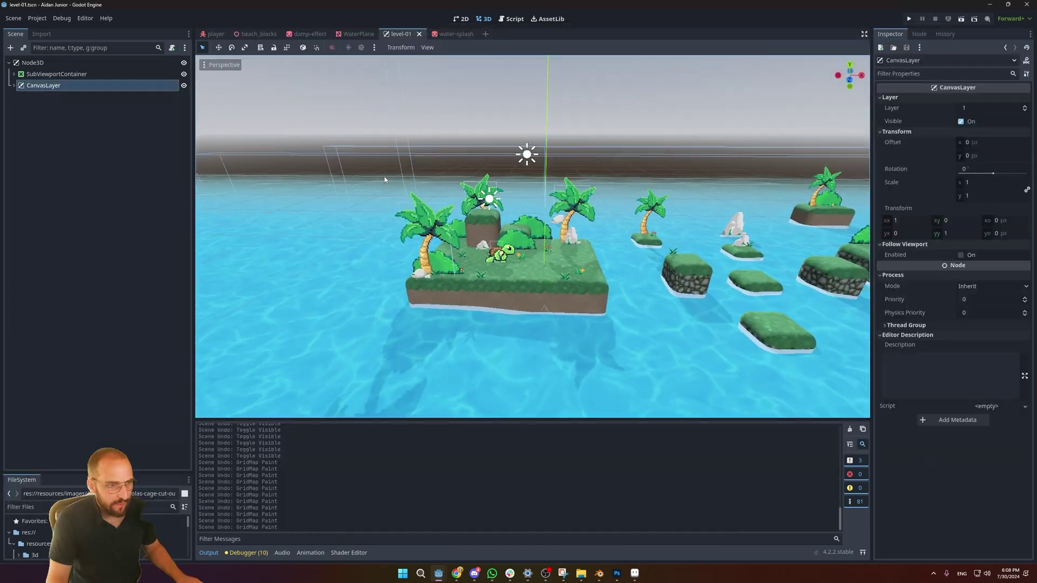
Step: Inspect the level-01 scene in 3D from several angles, covering the starting island, the stones and the water plane
{"action": "middle_click_drag", "start_coordinate": [384, 178], "coordinate": [502, 185]}
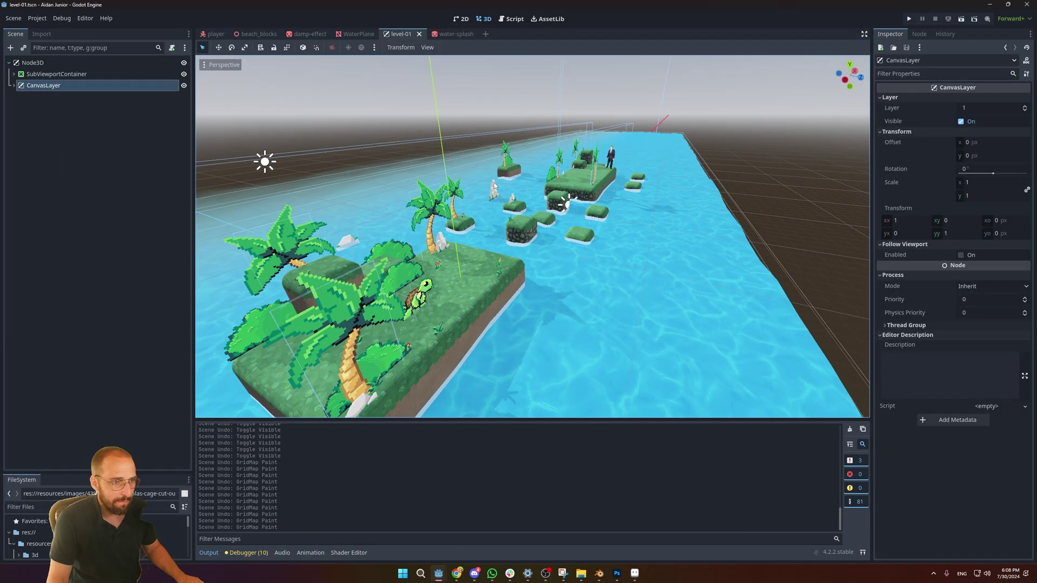
{"action": "scroll", "coordinate": [442, 219], "scroll_direction": "down", "scroll_amount": 4}
{"action": "middle_click_drag", "start_coordinate": [441, 219], "coordinate": [311, 202]}
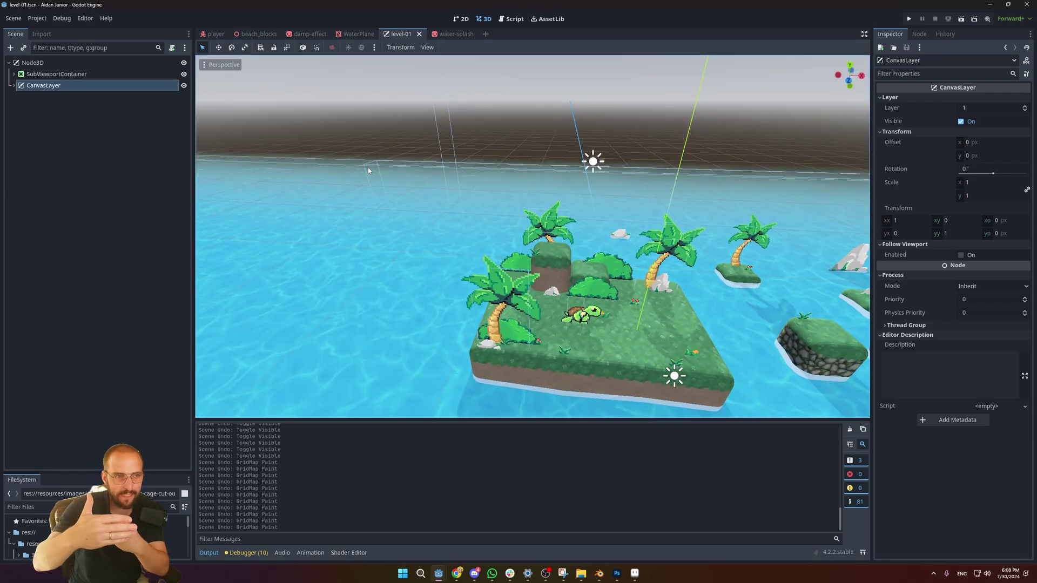
{"action": "scroll", "coordinate": [495, 226], "scroll_direction": "down", "scroll_amount": 4}
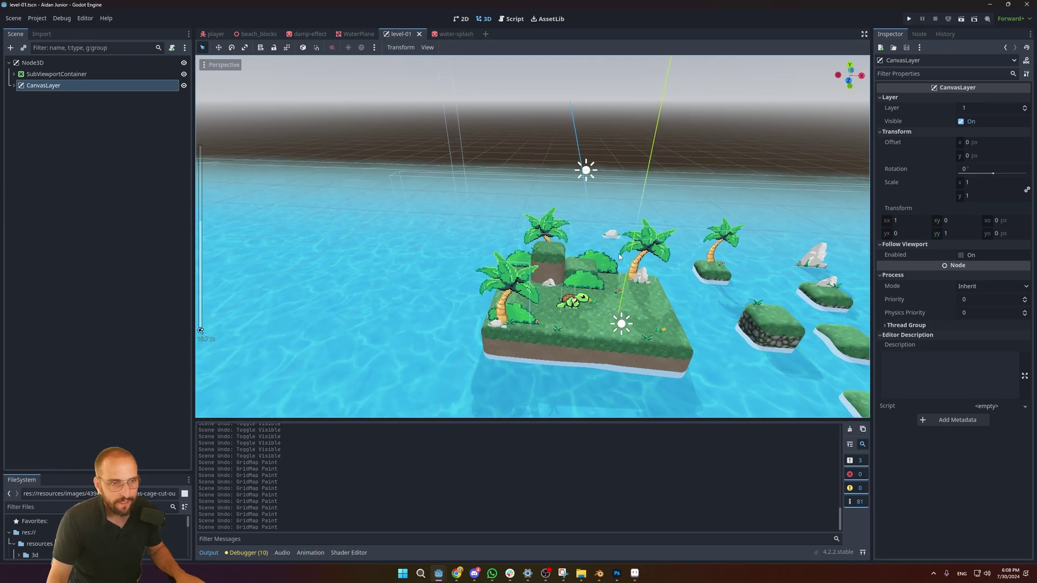
{"action": "middle_click_drag", "start_coordinate": [629, 256], "coordinate": [628, 238]}
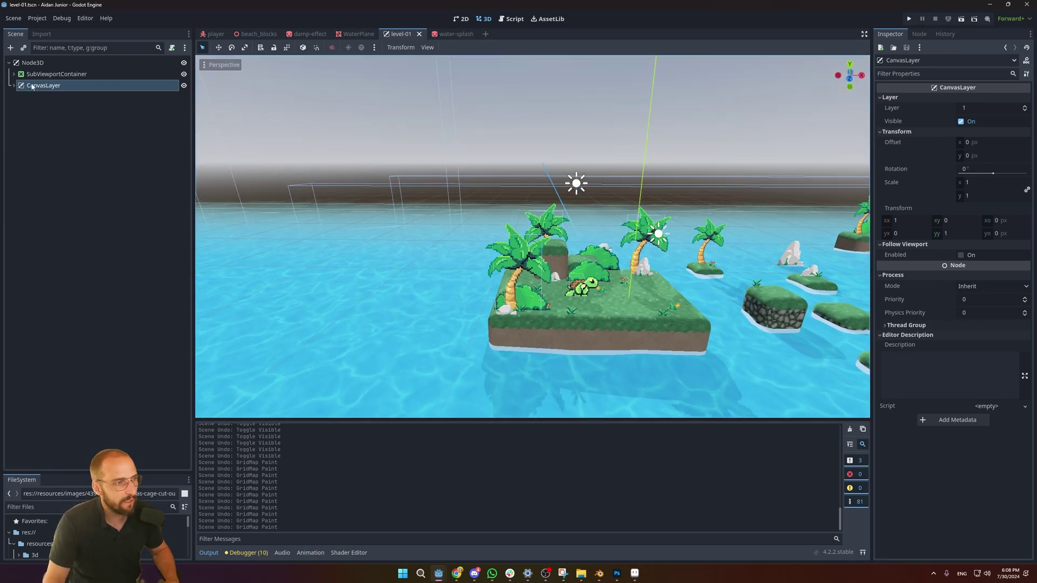
Step: Compare the level in 2D with the CanvasLayer's middleground and background sprites hidden and shown
{"action": "left_click", "coordinate": [13, 85]}
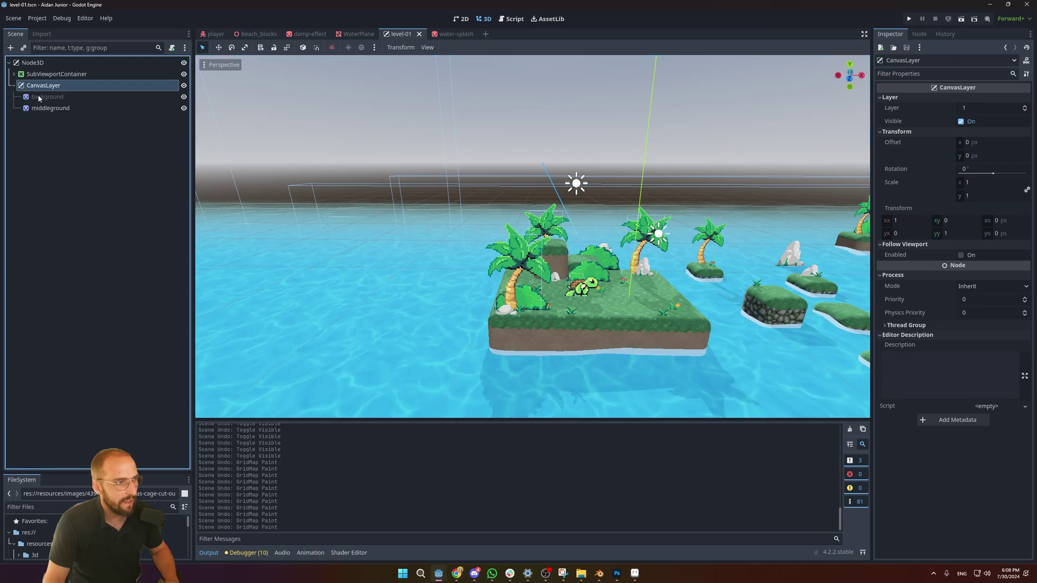
{"action": "left_click", "coordinate": [461, 19]}
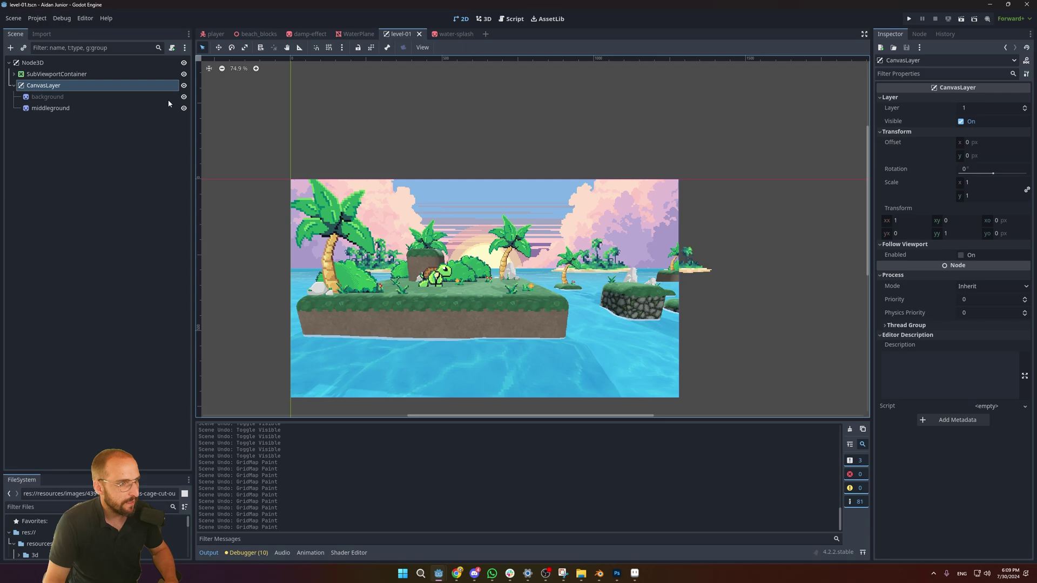
{"action": "left_click", "coordinate": [183, 108]}
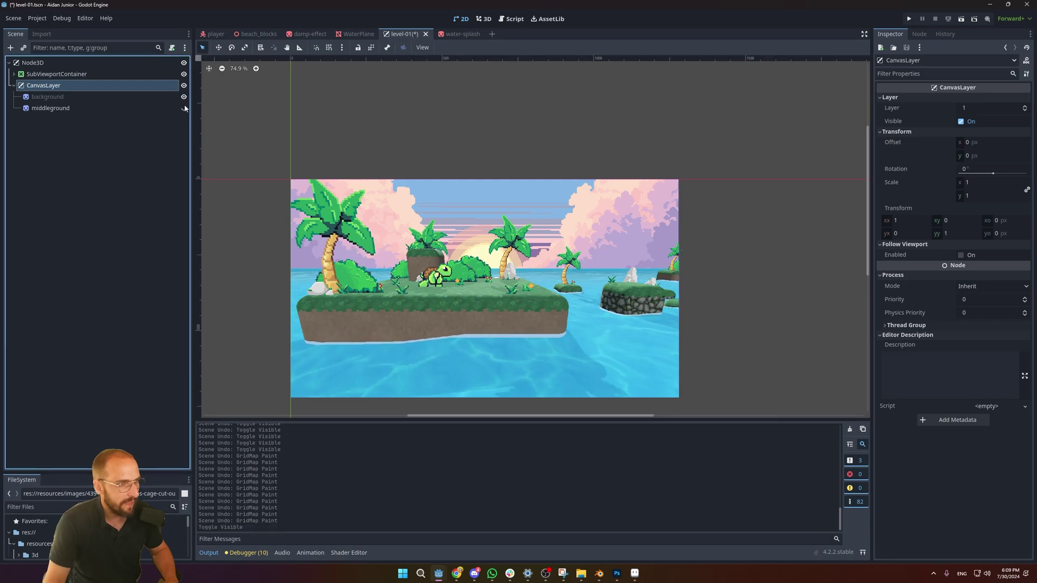
{"action": "left_click", "coordinate": [183, 97]}
{"action": "left_click", "coordinate": [183, 97]}
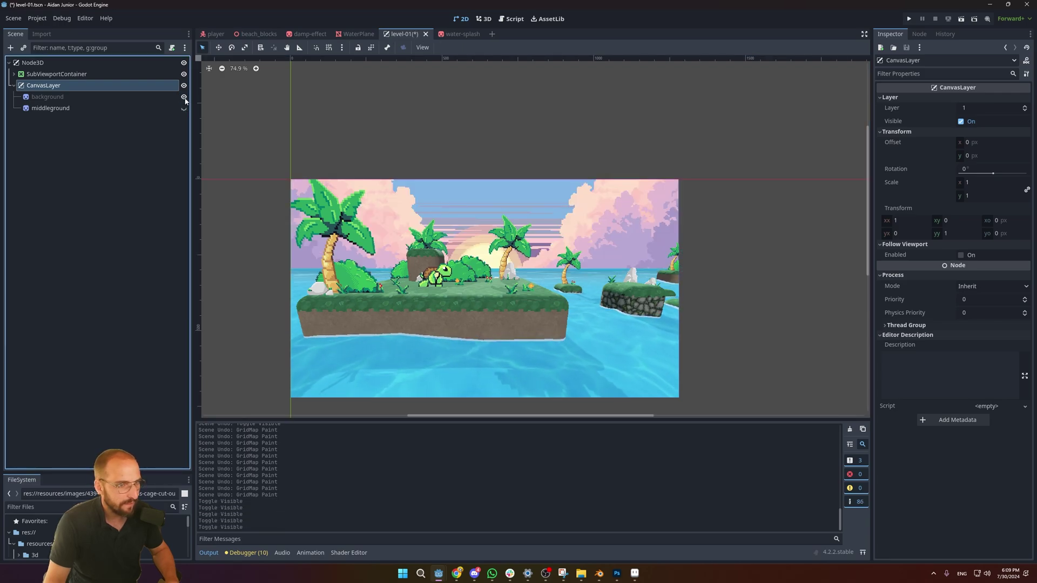
{"action": "left_click", "coordinate": [183, 98]}
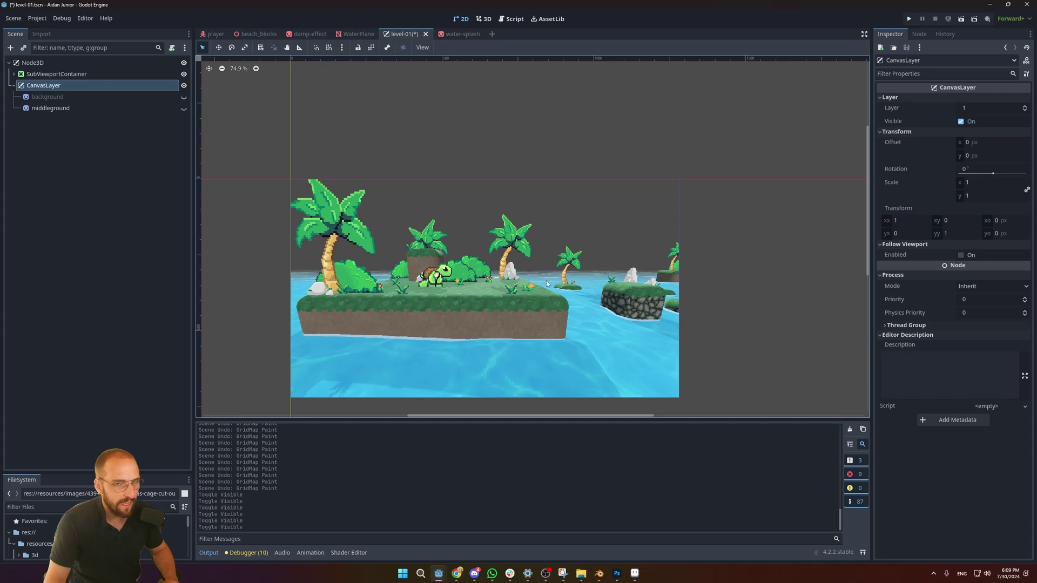
{"action": "scroll", "coordinate": [546, 283], "scroll_direction": "up", "scroll_amount": 4}
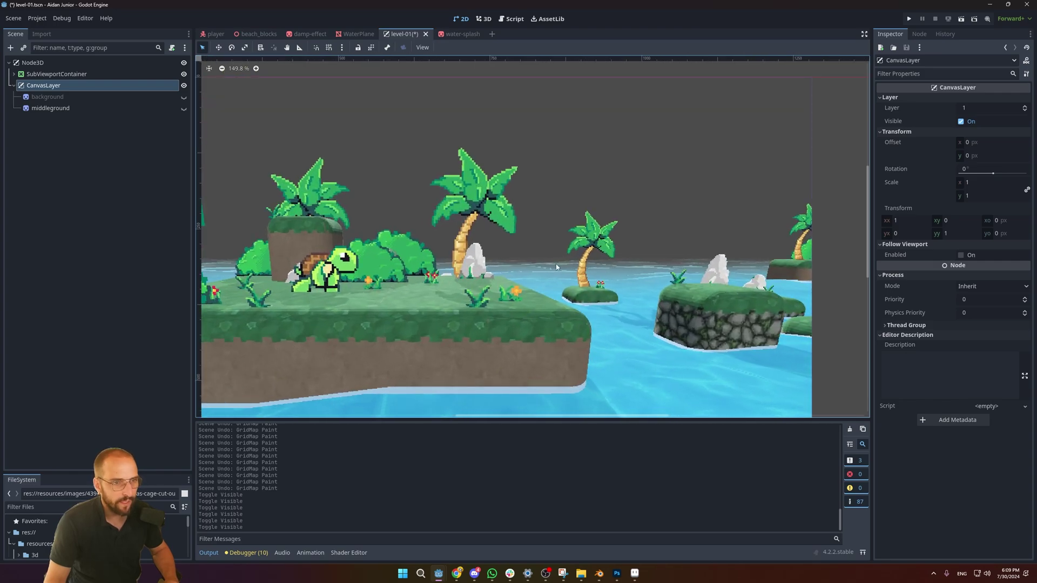
{"action": "left_click", "coordinate": [183, 97]}
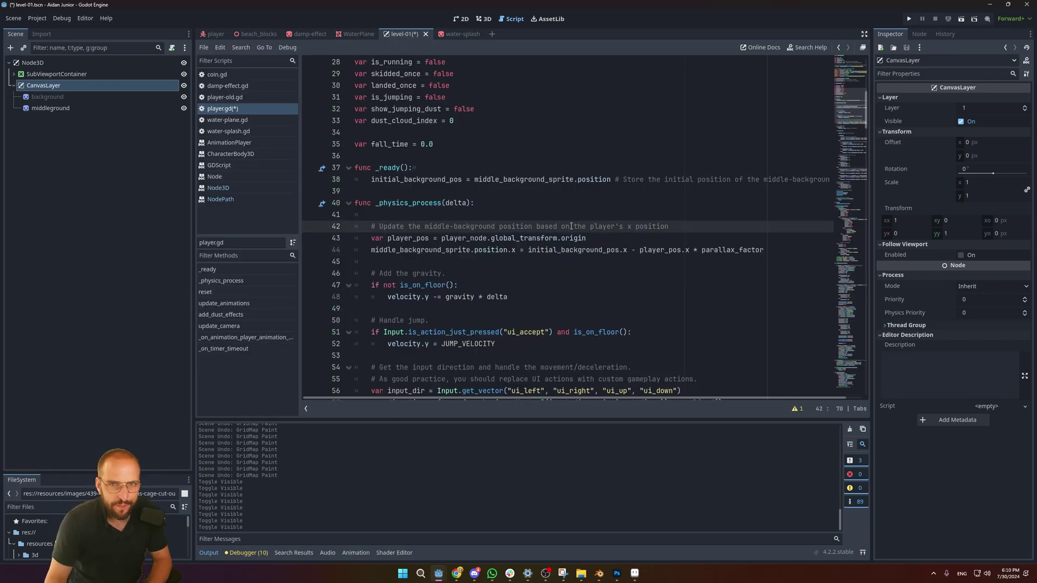
Step: Review the player.gd lines that shift the middle background with the player's x position, and run the project
{"action": "left_click_drag", "start_coordinate": [371, 238], "coordinate": [795, 252]}
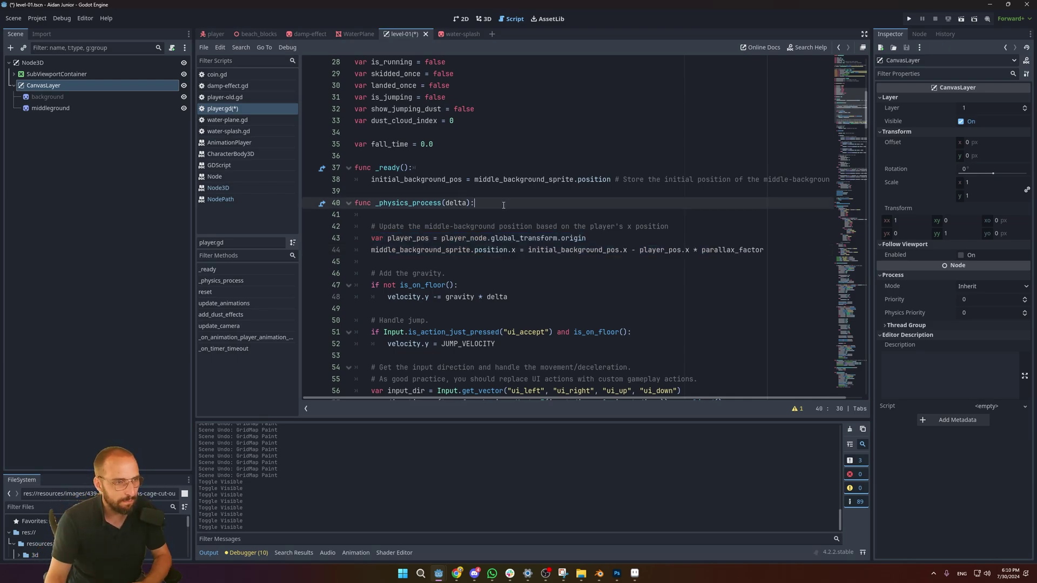
{"action": "double_click", "coordinate": [413, 239]}
{"action": "left_click", "coordinate": [960, 20]}
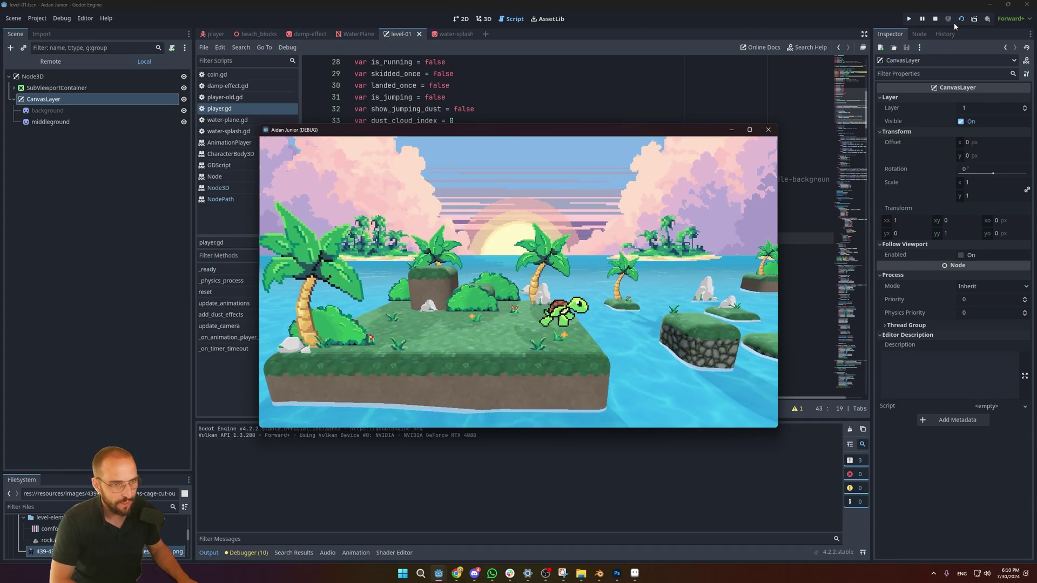
Step: Run and jump the turtle from the starting island over the stones to the next island to test the middleground parallax
{"action": "key", "text": "Right"}
{"action": "key", "text": "space"}
{"action": "key", "text": "space"}
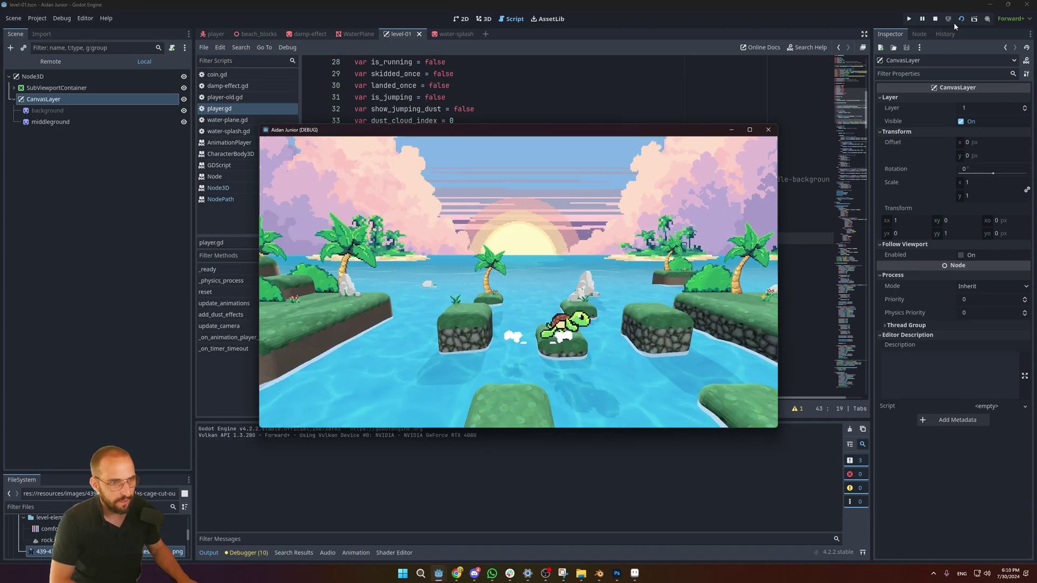
{"action": "key", "text": "Right"}
{"action": "key", "text": "space"}
{"action": "key", "text": "space"}
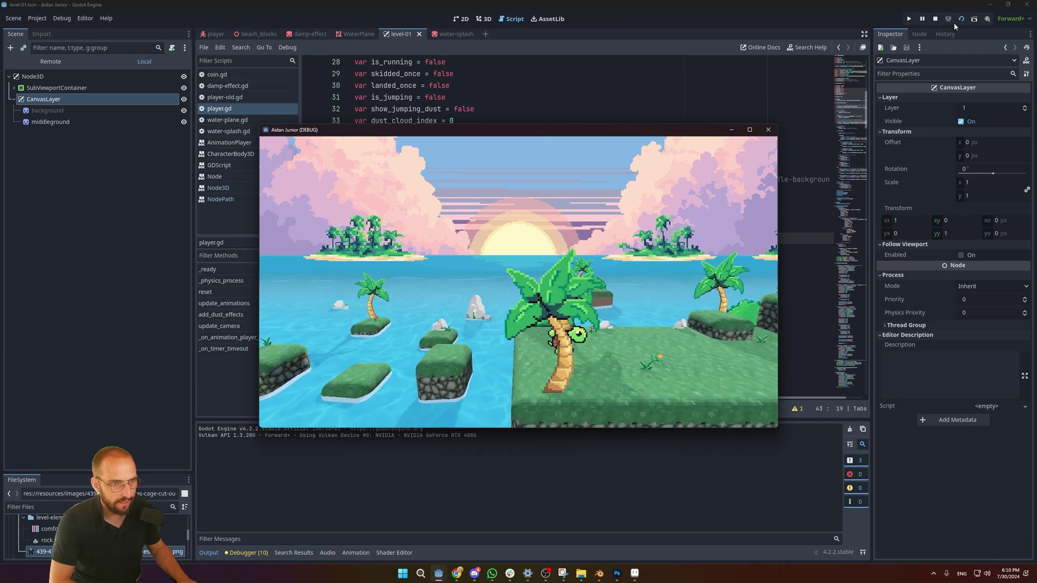
{"action": "key", "text": "Right"}
{"action": "key", "text": "space"}
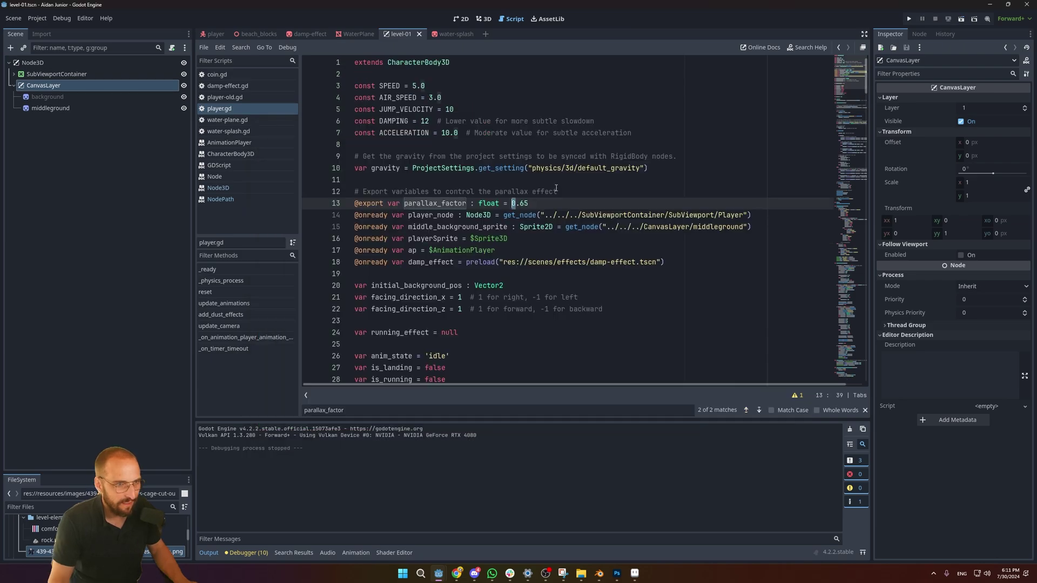
Step: Set parallax_factor to 5.65 in player.gd, save the script and run the current scene
{"action": "left_click", "coordinate": [560, 196]}
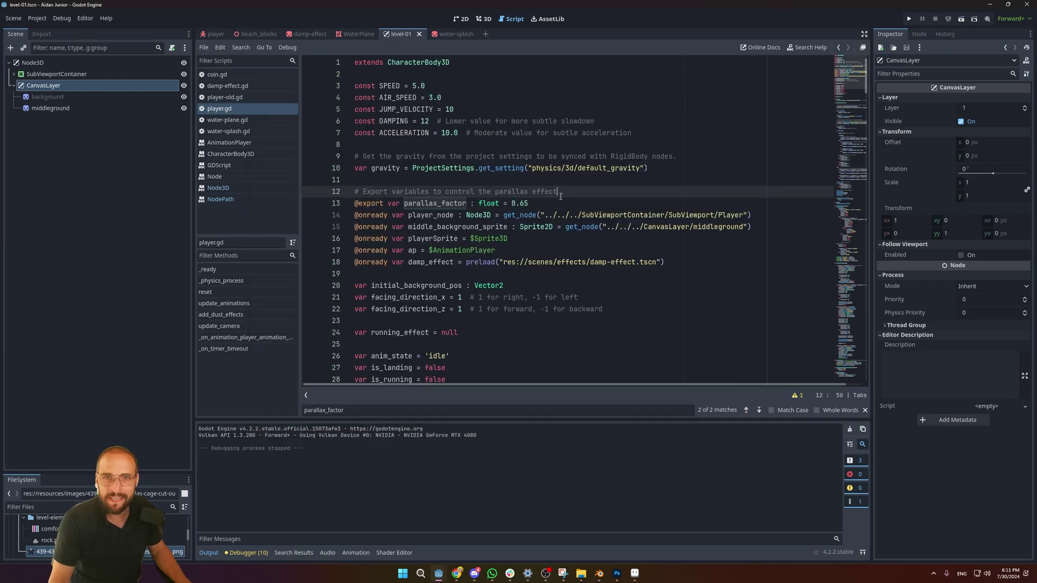
{"action": "left_click", "coordinate": [512, 203]}
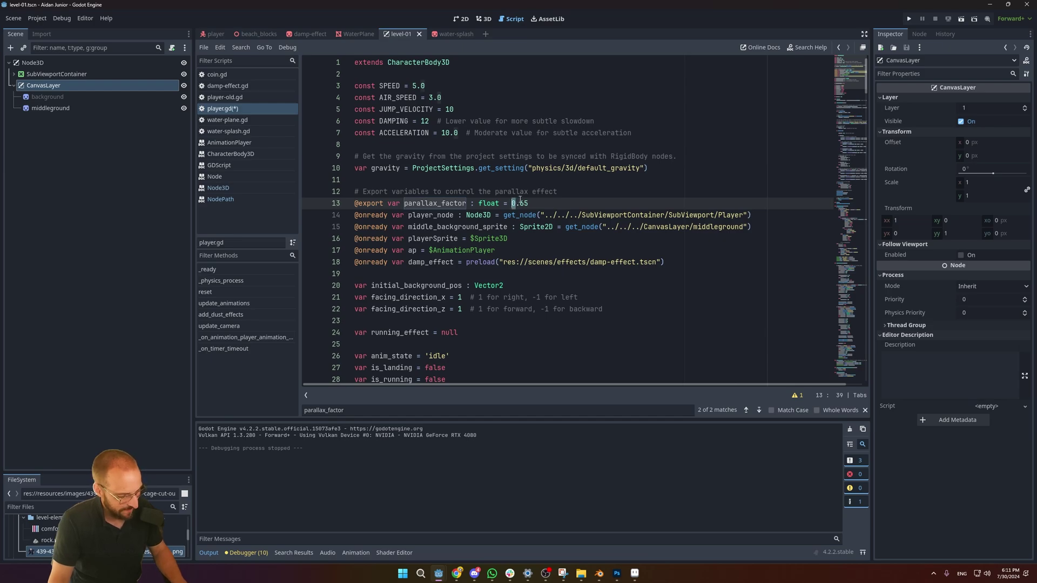
{"action": "left_click", "coordinate": [592, 180]}
{"action": "key", "text": "ctrl+s"}
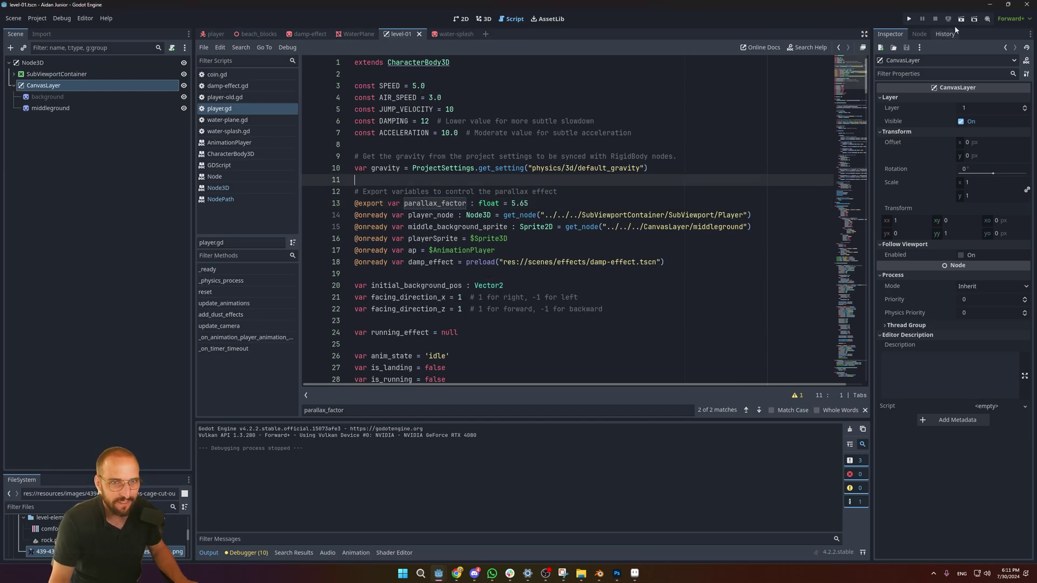
{"action": "left_click", "coordinate": [961, 19]}
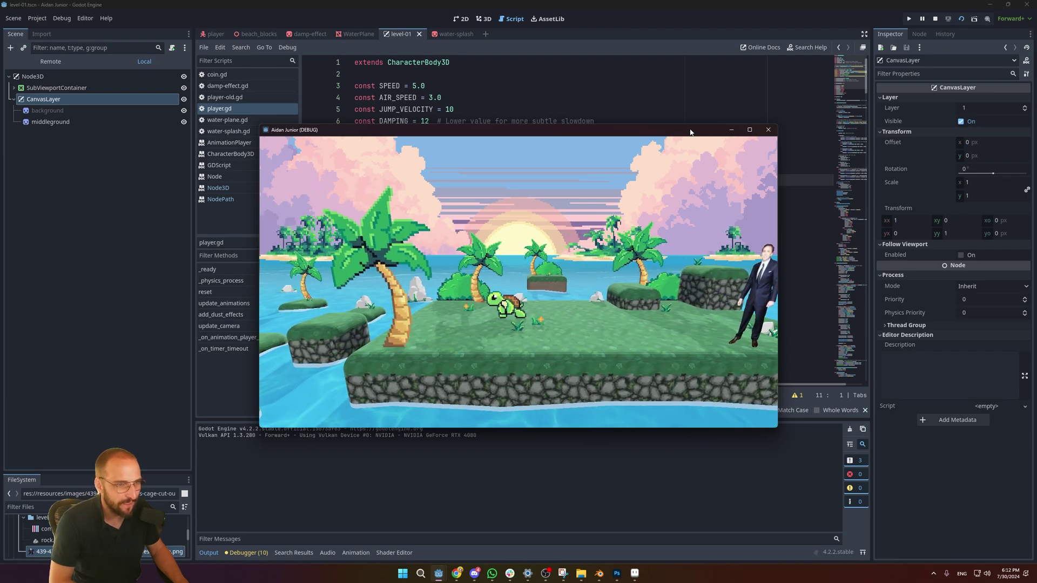
Step: Walk the turtle right across the stone-edged island in the running game to check the background movement
{"action": "key", "text": "Right"}
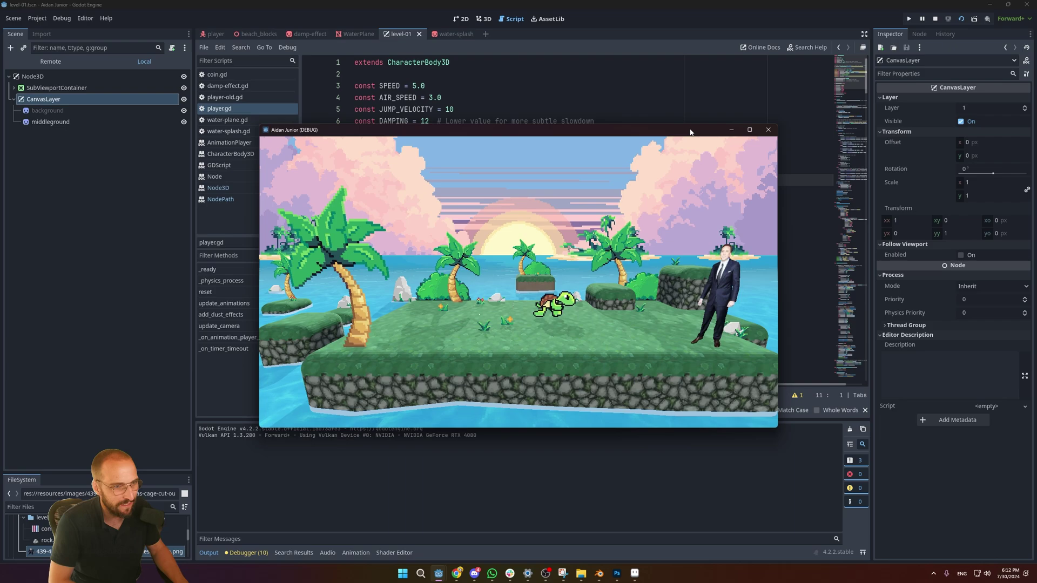
{"action": "key", "text": "Right"}
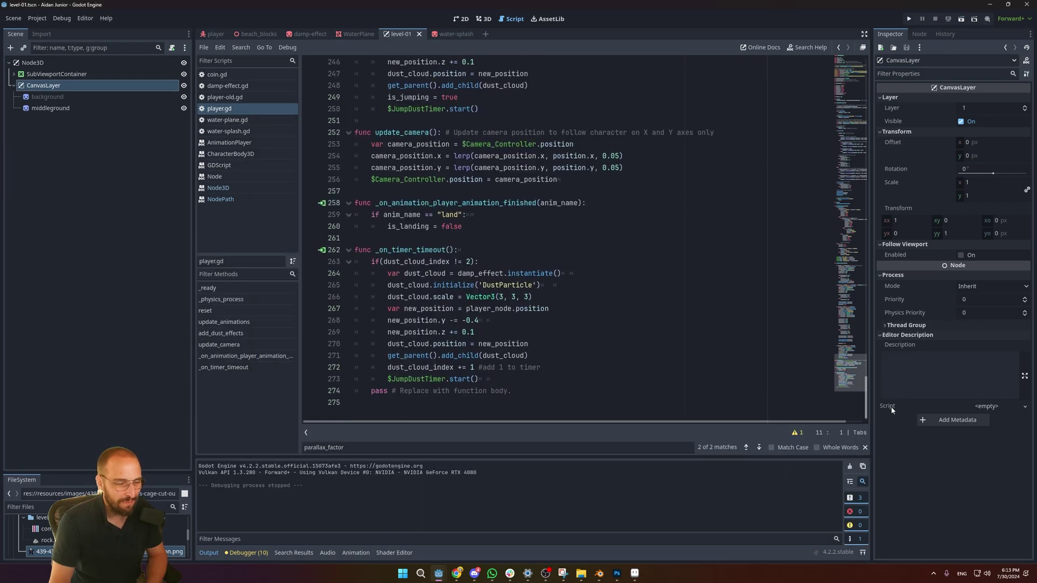
Step: Review the player.gd code from the dust timer function at the end back to the beginning
{"action": "left_click_drag", "start_coordinate": [891, 402], "coordinate": [832, 395]}
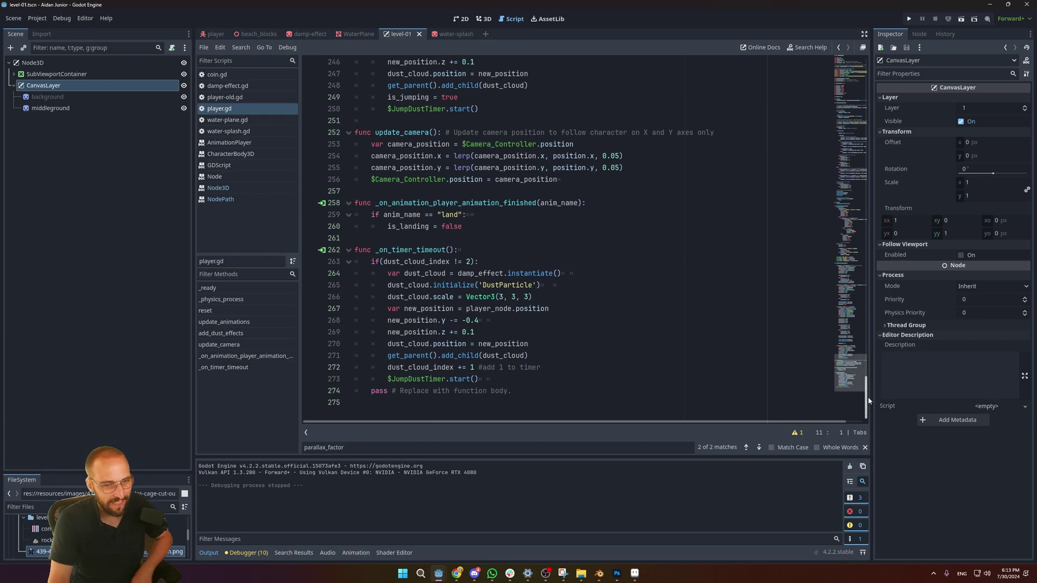
{"action": "left_click_drag", "start_coordinate": [867, 397], "coordinate": [887, 63]}
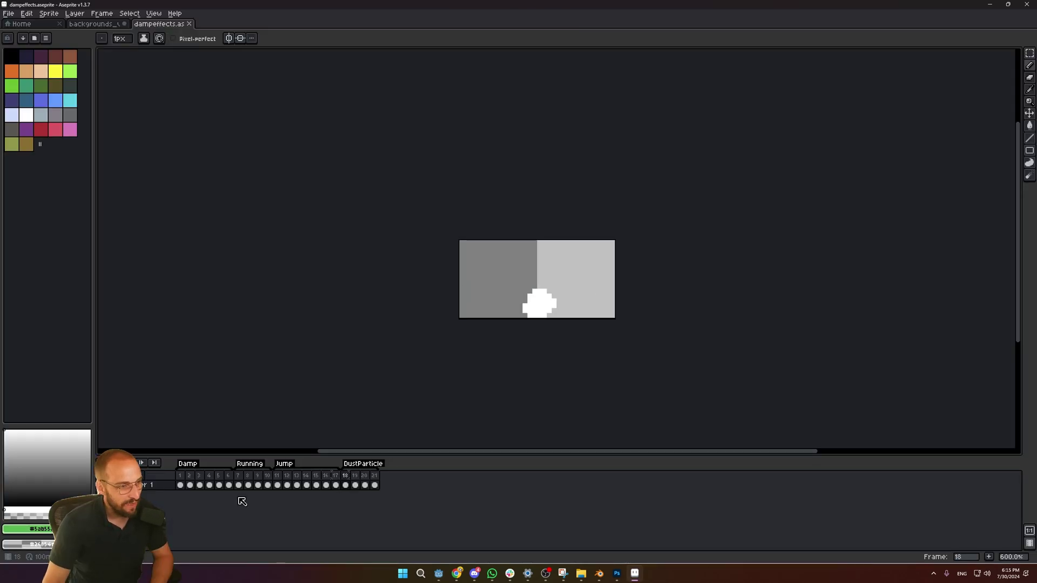
Step: Switch to Aseprite and play the DustParticle animation in dampeffects.aseprite
{"action": "key", "text": "Return"}
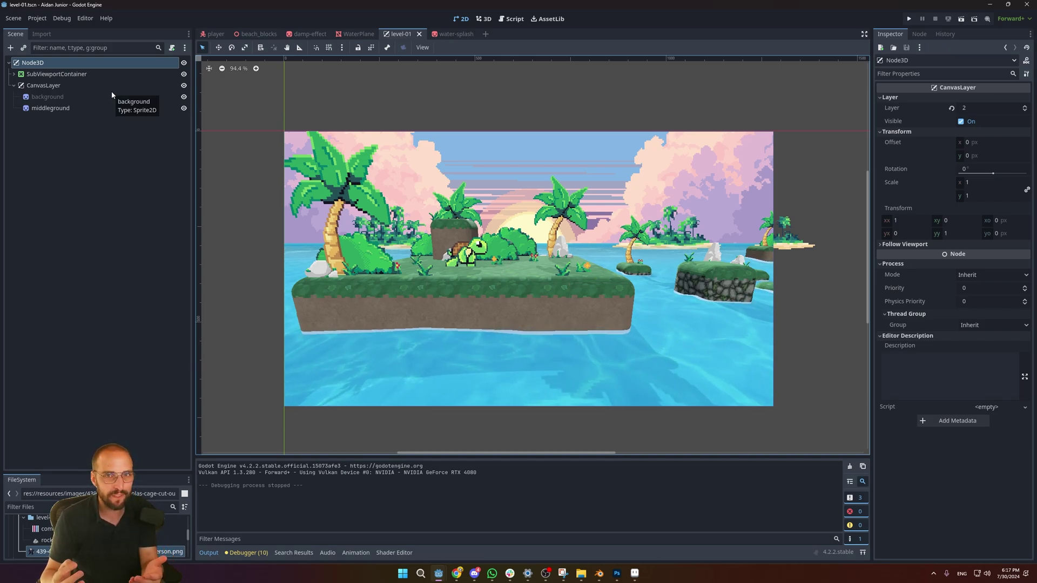
Step: Back in Godot, inspect the level-01 node structure: the Node3D root, SubViewportContainer, CanvasLayer and its background sprite
{"action": "left_click", "coordinate": [47, 64]}
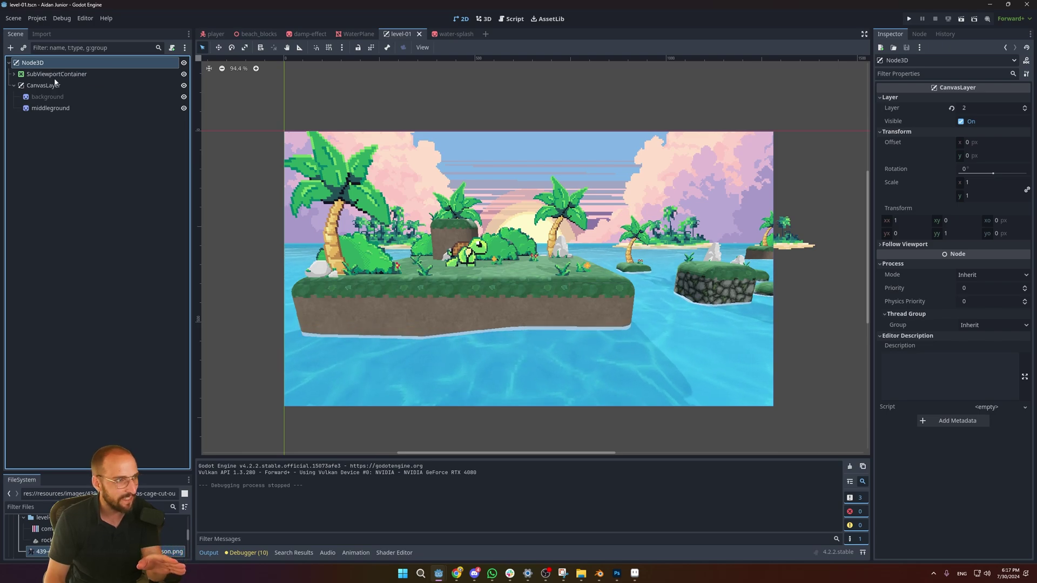
{"action": "left_click", "coordinate": [49, 74]}
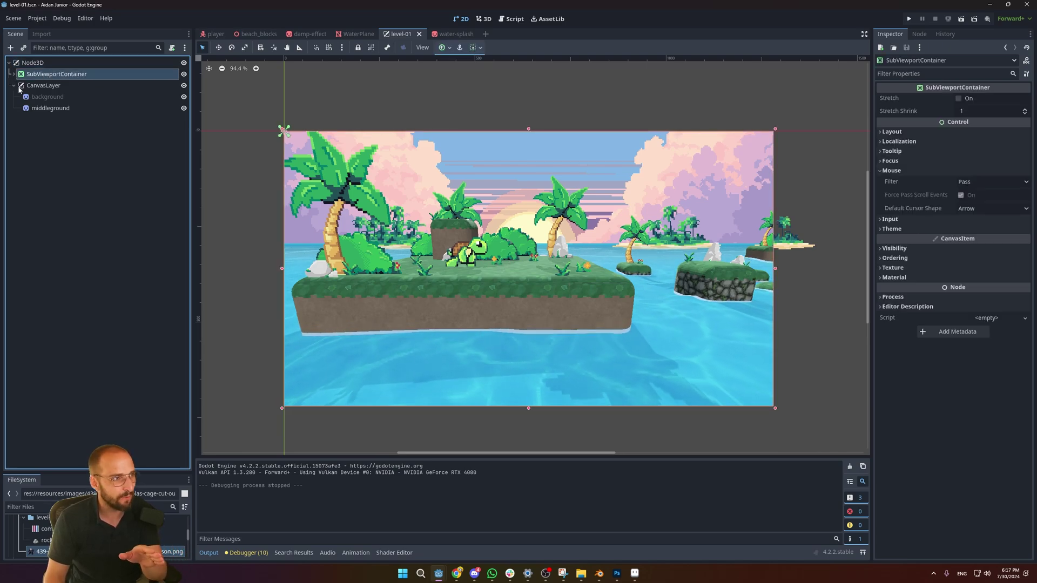
{"action": "left_click", "coordinate": [56, 88]}
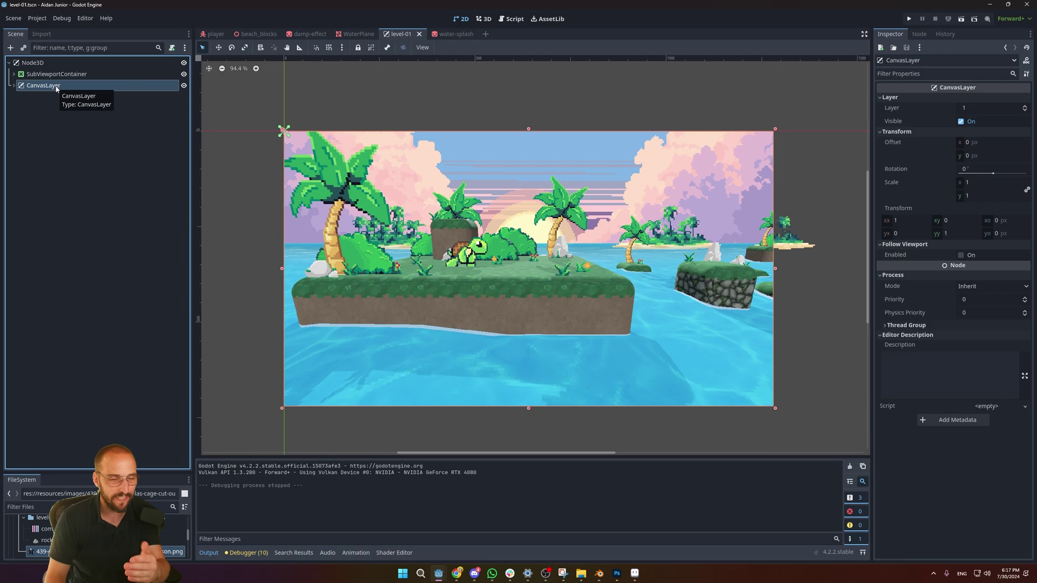
{"action": "left_click", "coordinate": [48, 96]}
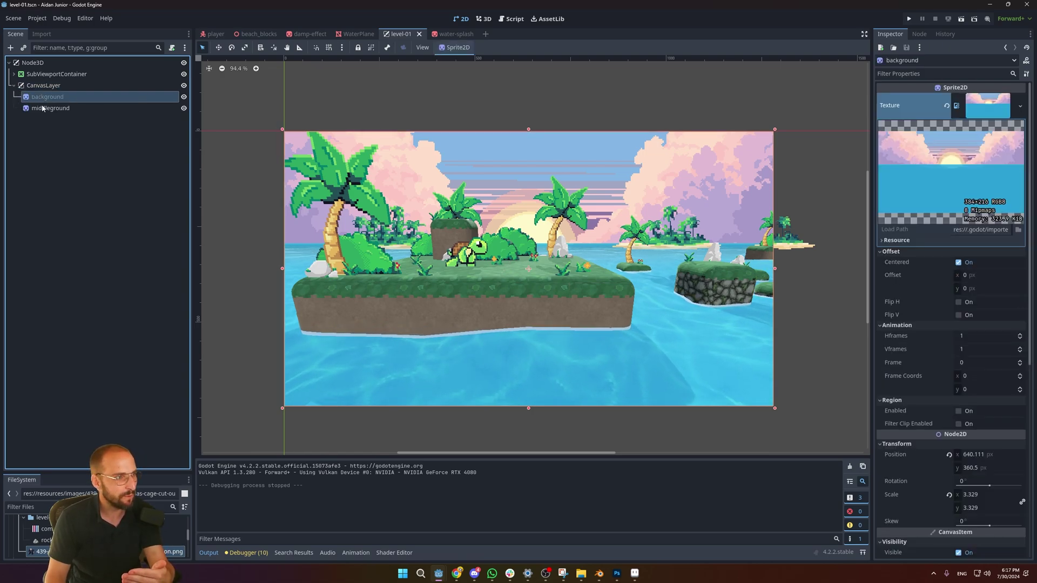
Step: Compare the level-01 scene in the 2D and 3D workspaces, ending in 2D
{"action": "left_click", "coordinate": [486, 19]}
{"action": "left_click", "coordinate": [461, 19]}
{"action": "left_click", "coordinate": [486, 19]}
{"action": "left_click", "coordinate": [460, 19]}
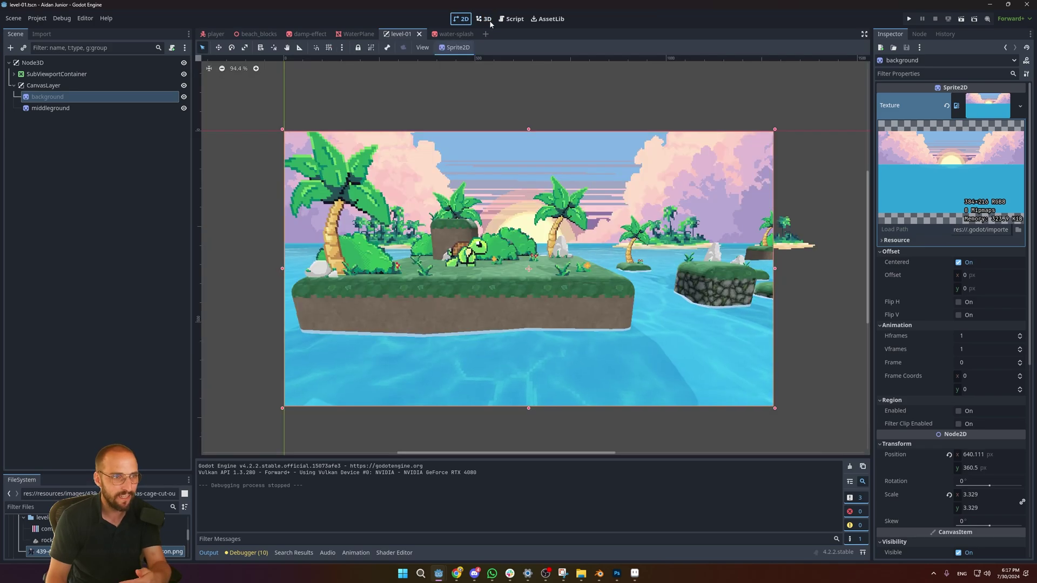
{"action": "left_click", "coordinate": [487, 19]}
{"action": "left_click", "coordinate": [462, 19]}
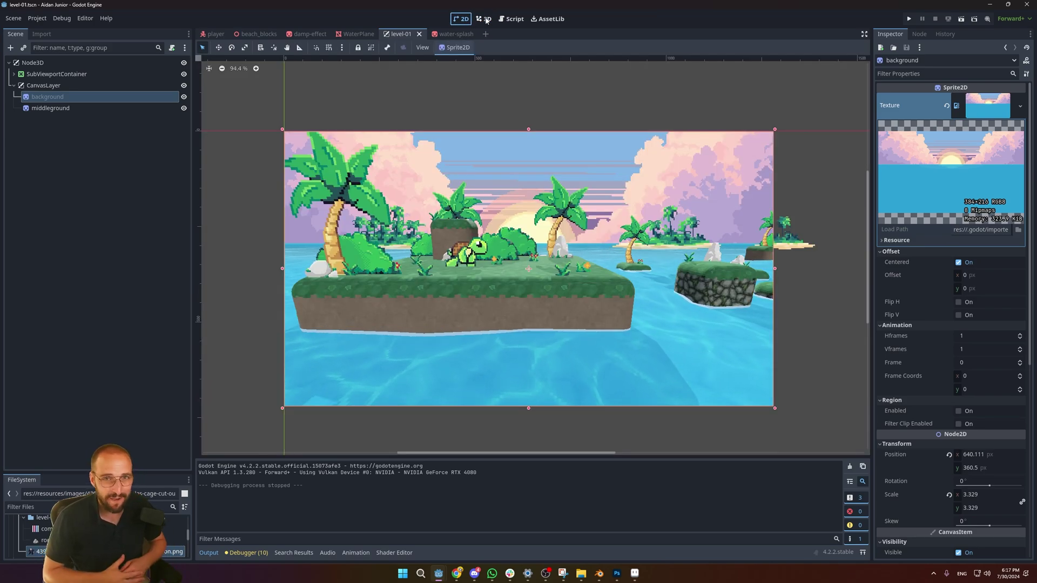